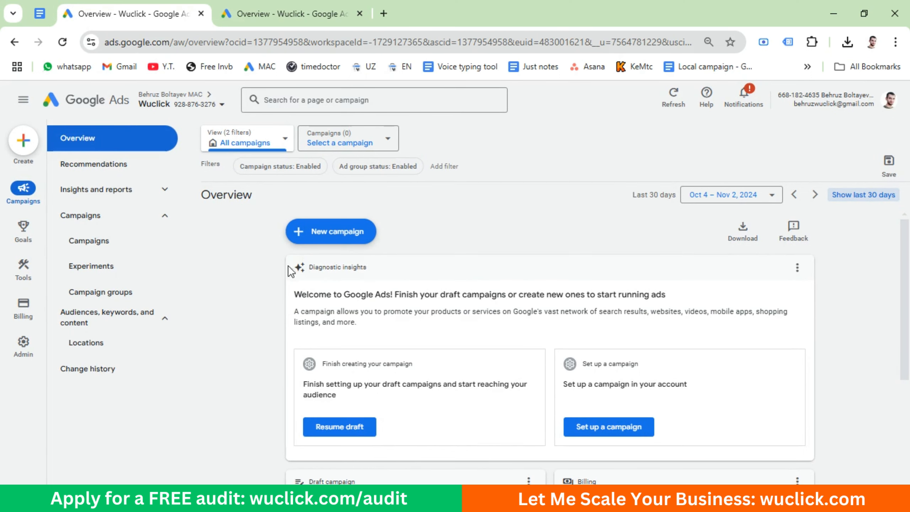
Step: Start a new campaign with Leads as its objective and continue without adding a conversion goal
{"action": "left_click", "coordinate": [329, 234]}
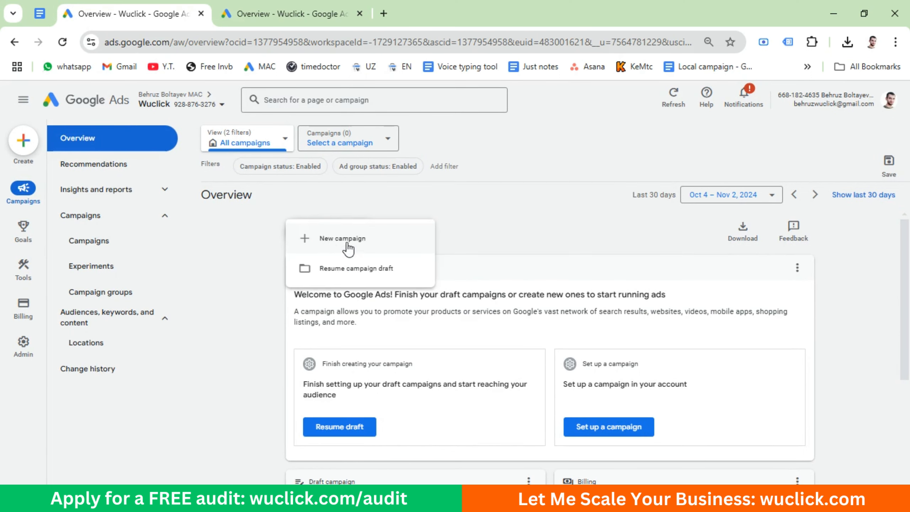
{"action": "left_click", "coordinate": [344, 243]}
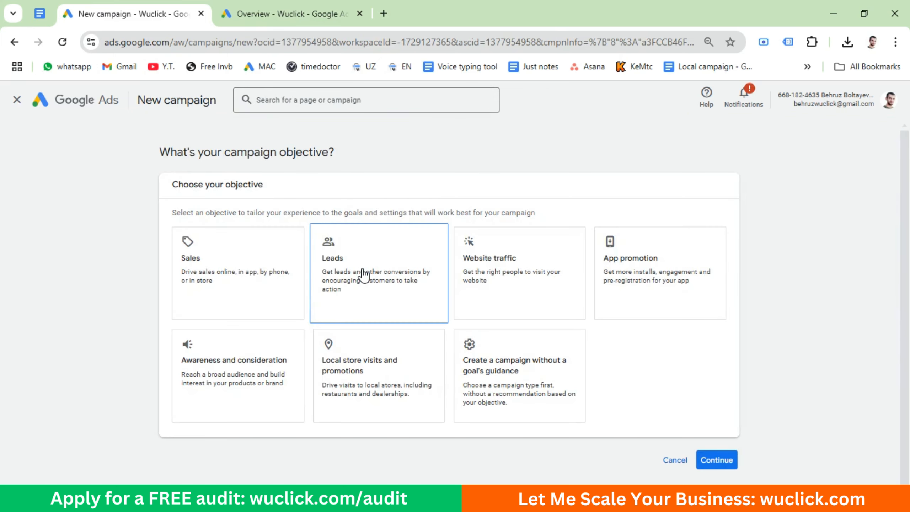
{"action": "left_click", "coordinate": [365, 275]}
{"action": "scroll", "coordinate": [361, 276], "scroll_direction": "down", "scroll_amount": 3}
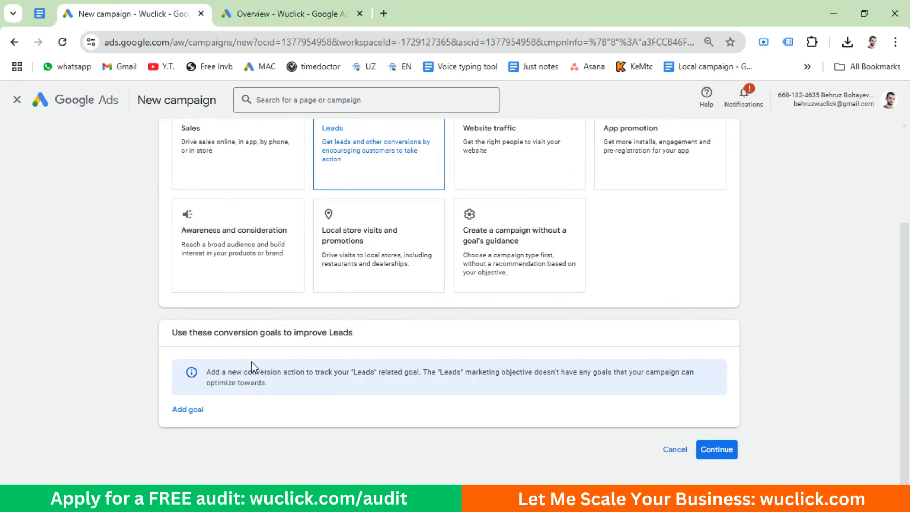
{"action": "left_click", "coordinate": [716, 453]}
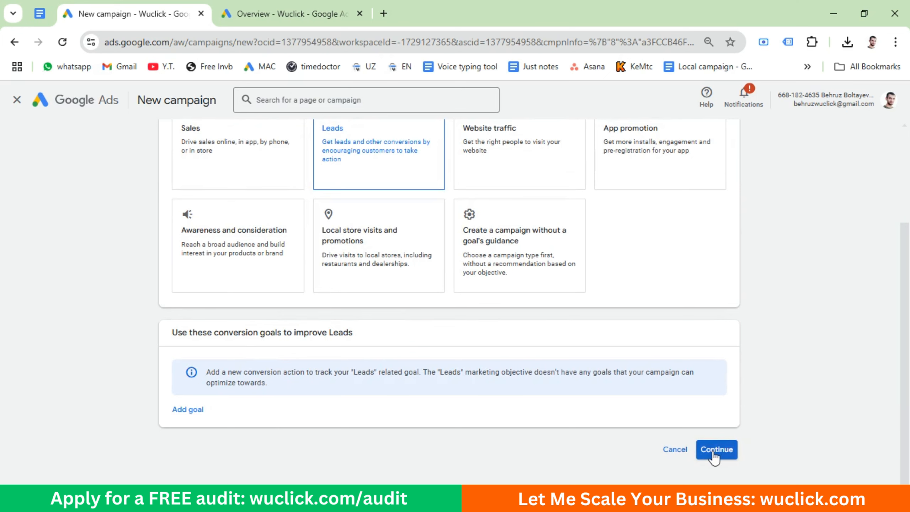
Step: Choose the Search campaign type and select website visits and phone calls as the ways to reach the goal
{"action": "left_click", "coordinate": [219, 238]}
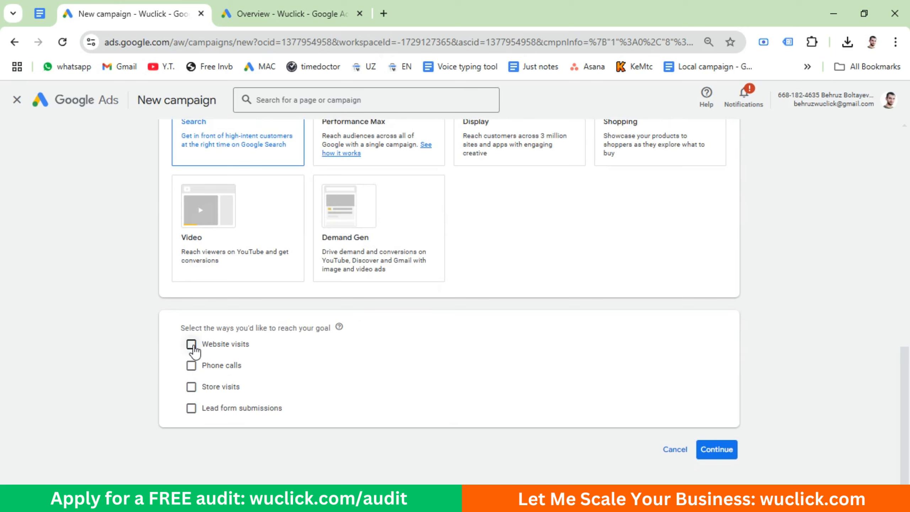
{"action": "left_click", "coordinate": [192, 344]}
{"action": "left_click", "coordinate": [191, 403]}
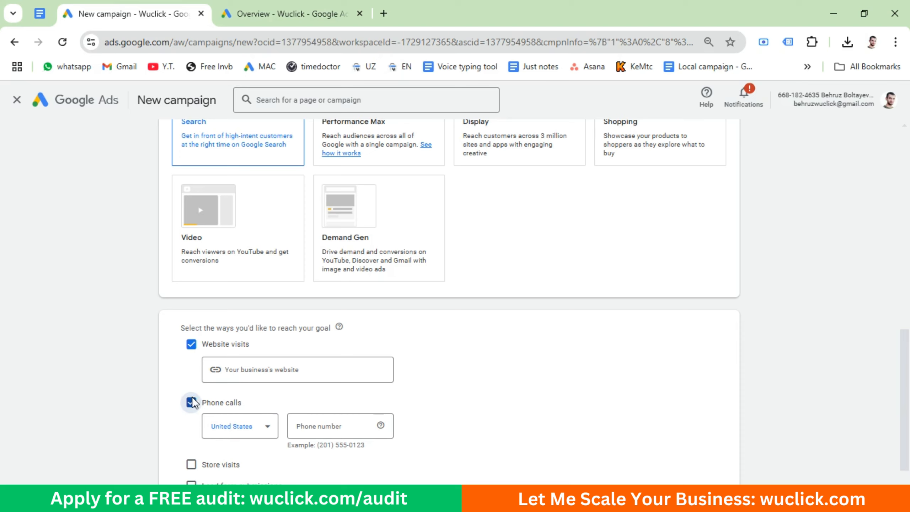
{"action": "scroll", "coordinate": [549, 421], "scroll_direction": "down", "scroll_amount": 2}
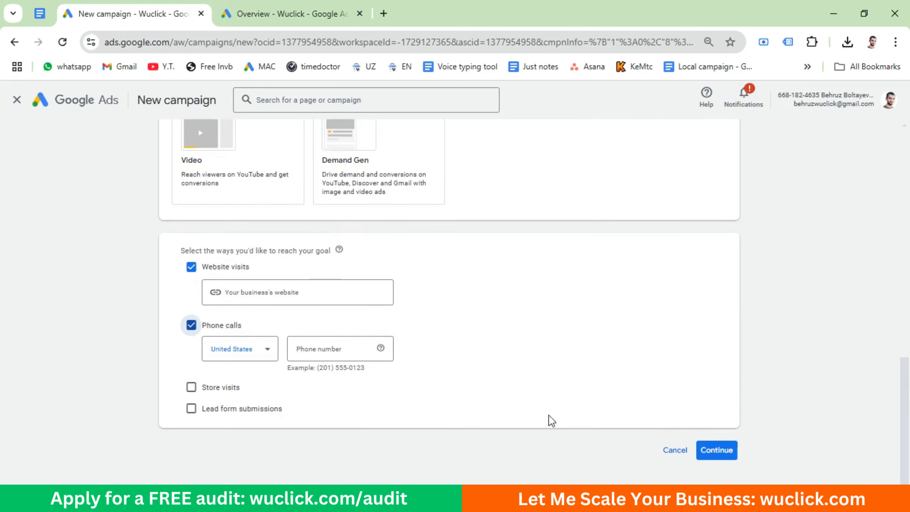
Step: Continue to the campaign name and set it to "Leads-Search - NYC"
{"action": "left_click", "coordinate": [716, 451]}
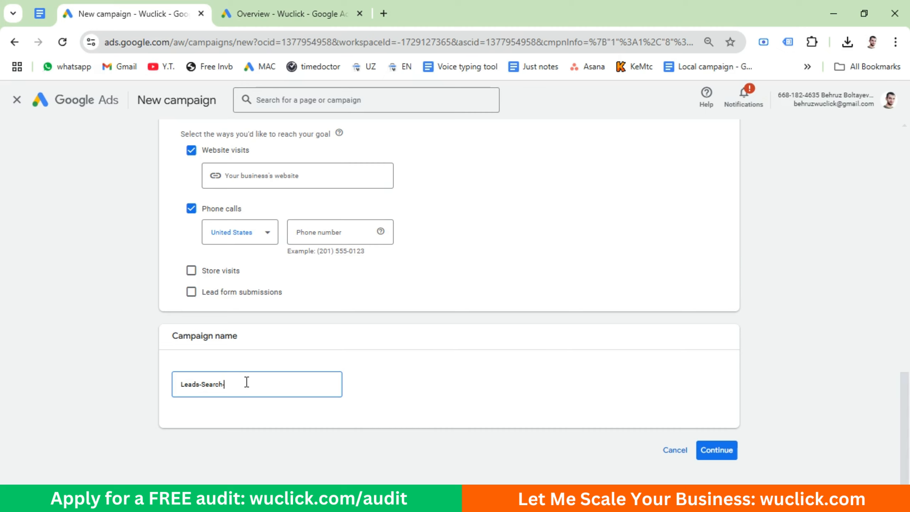
{"action": "type", "text": "- NYC"}
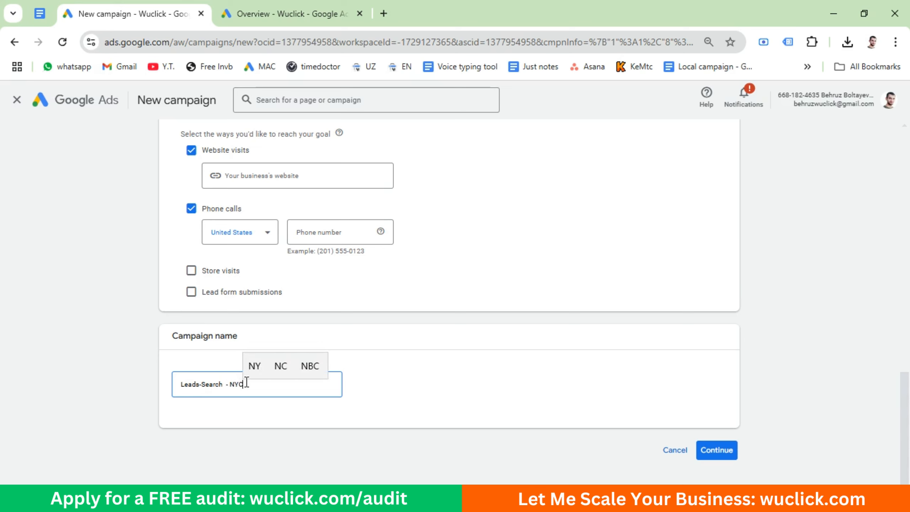
{"action": "left_click", "coordinate": [426, 396]}
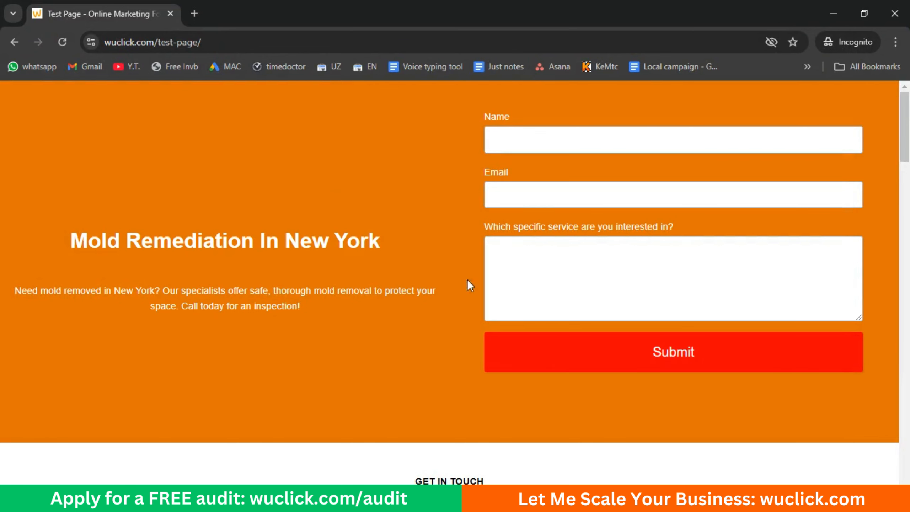
Step: Review the mold remediation landing page at wuclick.com/test-page from its lead form down to the map and call sections
{"action": "scroll", "coordinate": [507, 301], "scroll_direction": "down", "scroll_amount": 10}
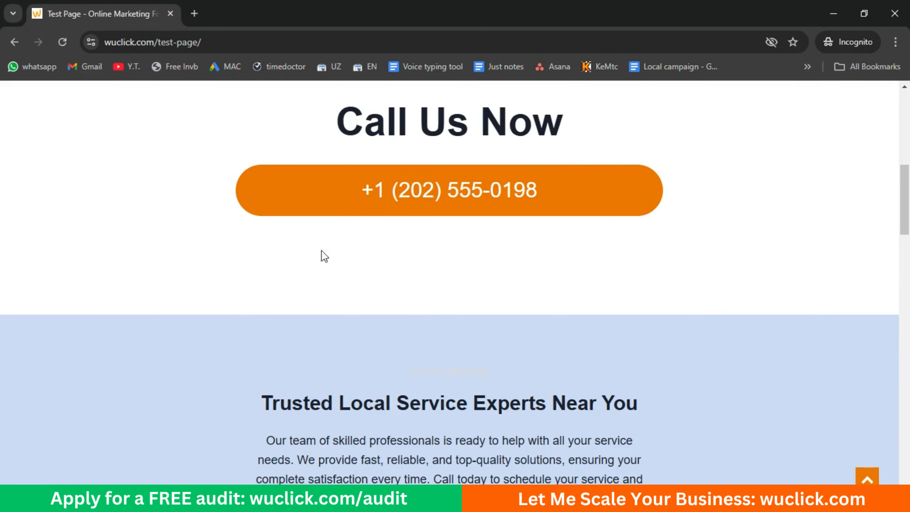
{"action": "scroll", "coordinate": [519, 300], "scroll_direction": "down", "scroll_amount": 10}
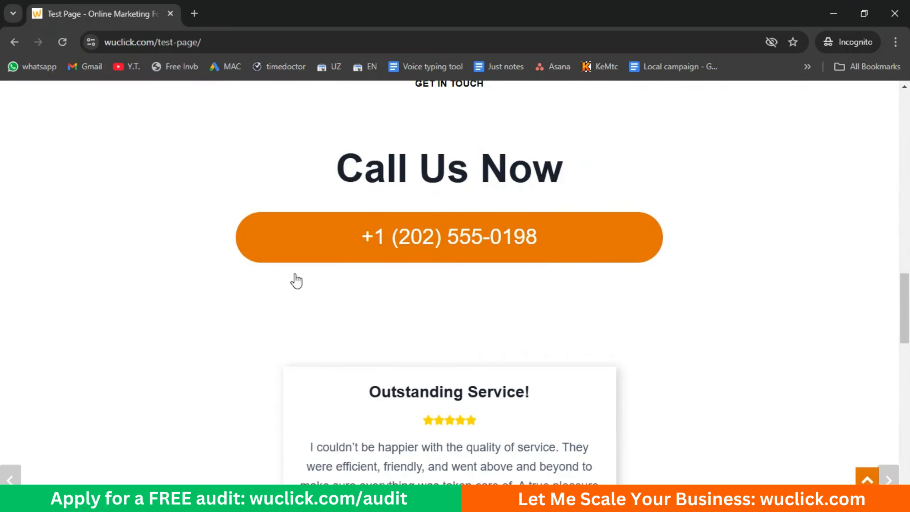
{"action": "scroll", "coordinate": [580, 299], "scroll_direction": "down", "scroll_amount": 15}
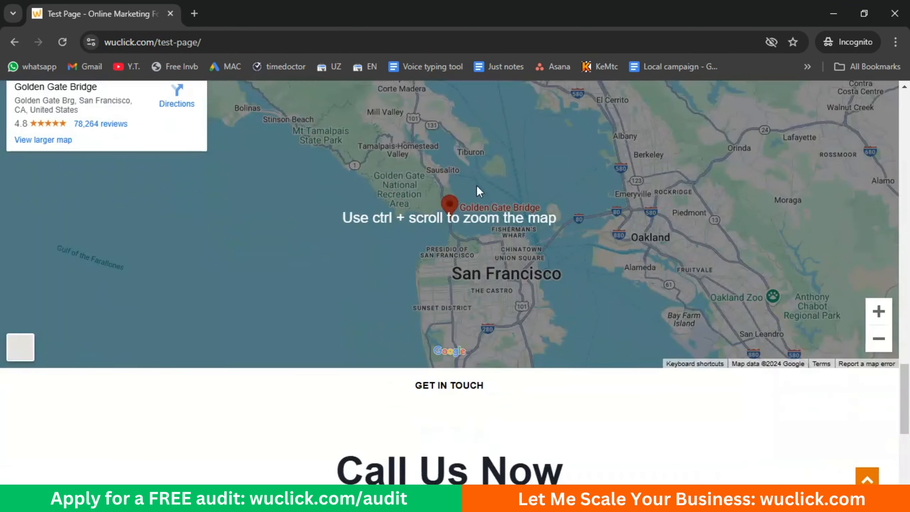
{"action": "scroll", "coordinate": [225, 370], "scroll_direction": "down", "scroll_amount": 5}
{"action": "scroll", "coordinate": [556, 347], "scroll_direction": "up", "scroll_amount": 20}
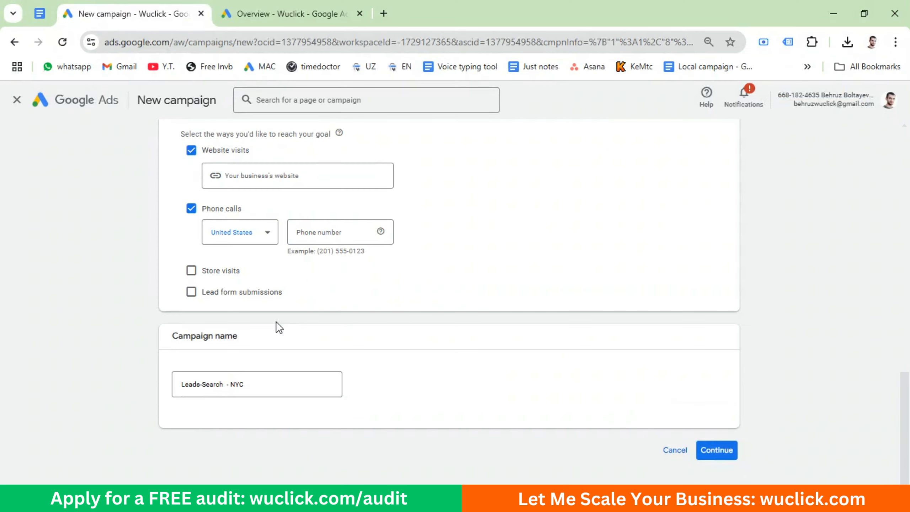
Step: Continue to the bidding settings, keep the focus on Clicks, and enable a maximum cost per click bid limit
{"action": "left_click", "coordinate": [257, 384]}
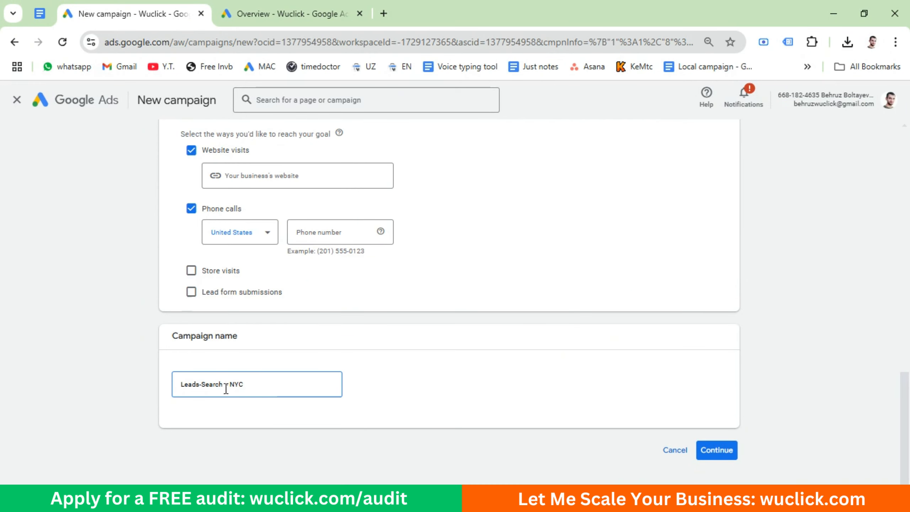
{"action": "left_click", "coordinate": [716, 451]}
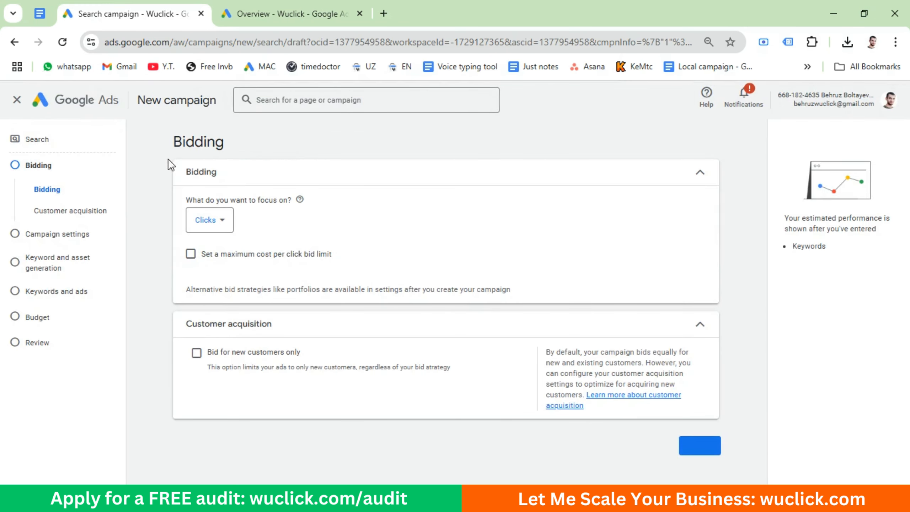
{"action": "left_click", "coordinate": [218, 226]}
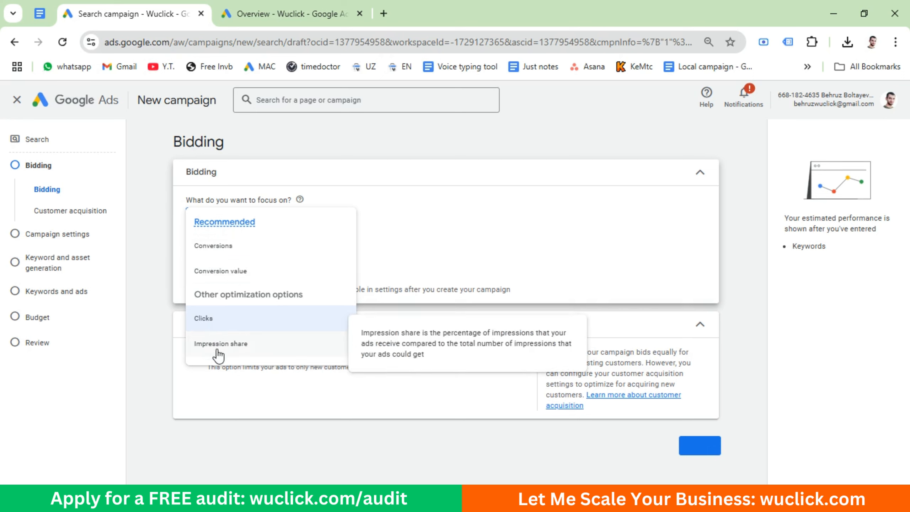
{"action": "left_click", "coordinate": [204, 320]}
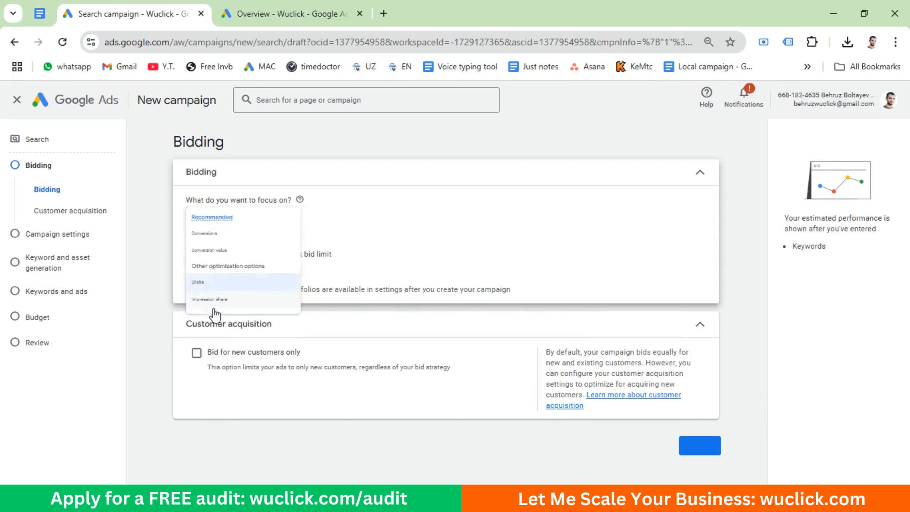
{"action": "left_click", "coordinate": [191, 255]}
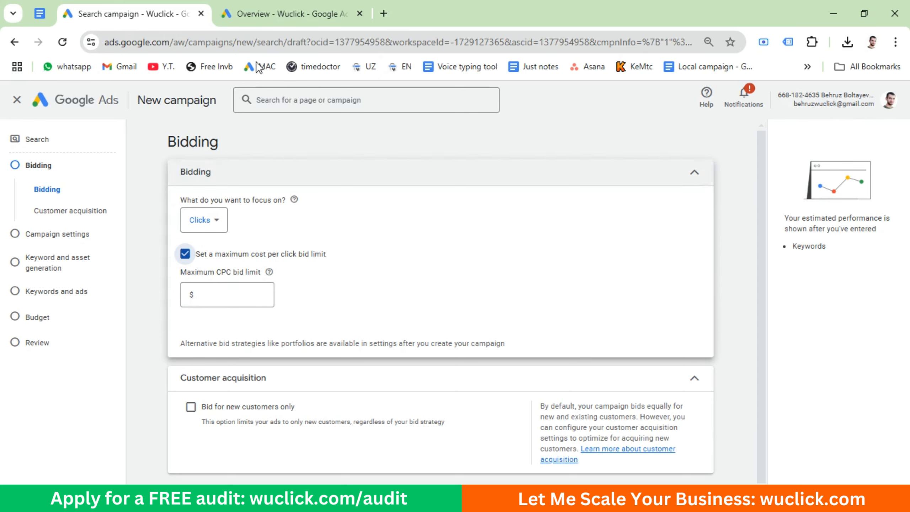
Step: In the other Google Ads browser tab, open Keyword Planner and start discovering new keywords
{"action": "left_click", "coordinate": [285, 13]}
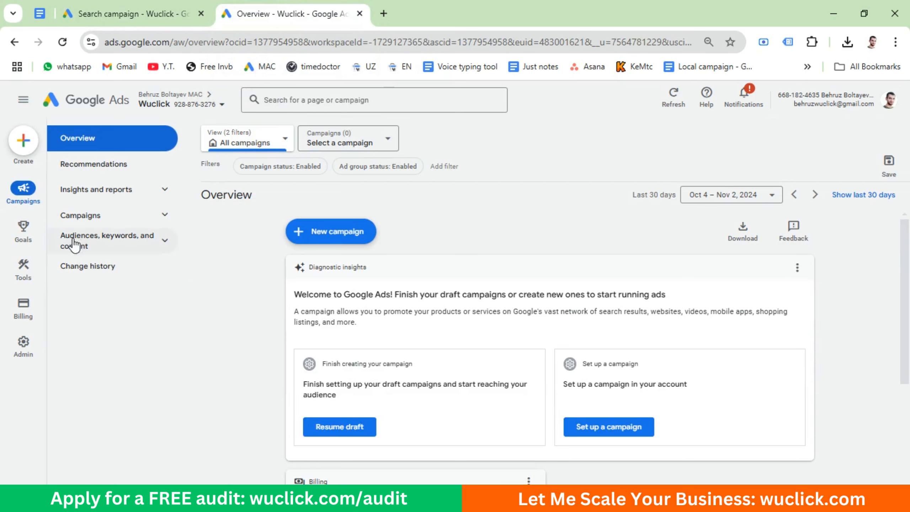
{"action": "left_click", "coordinate": [24, 267]}
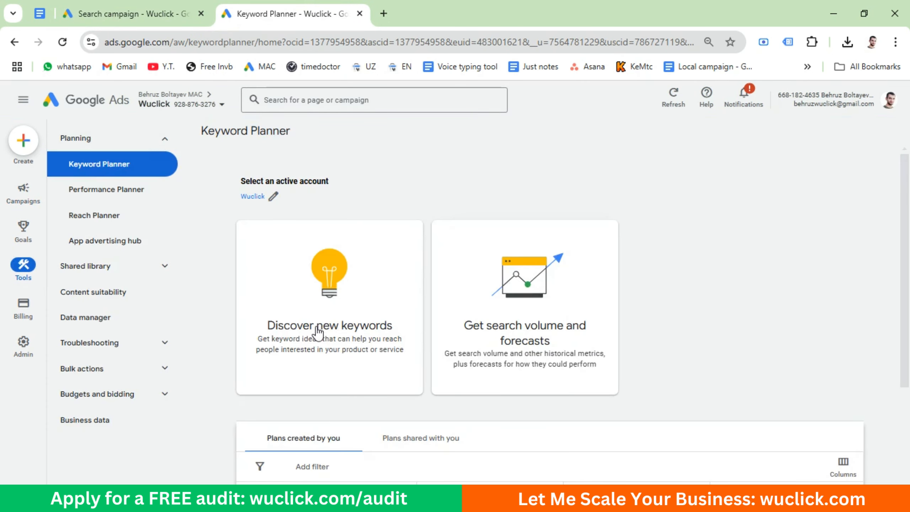
{"action": "left_click", "coordinate": [339, 328]}
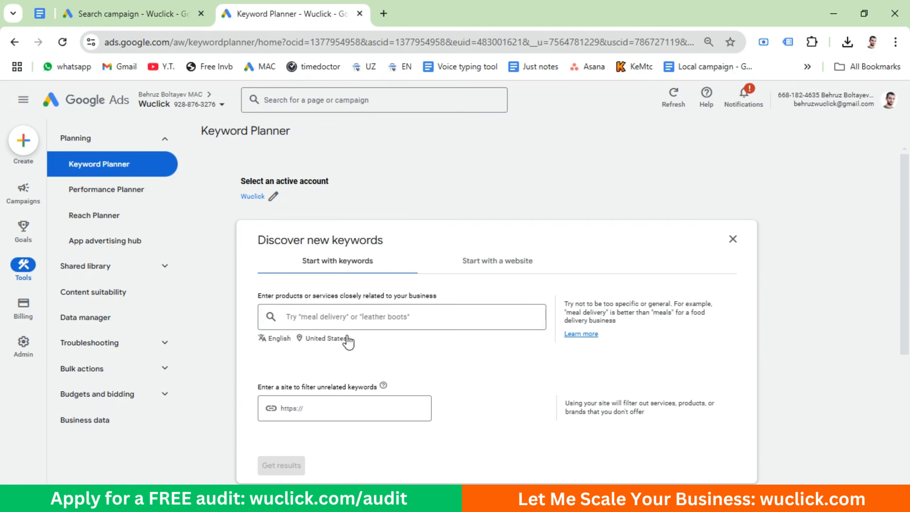
Step: Set the keyword search location to New York state, remove the United States as a country, and save
{"action": "left_click", "coordinate": [312, 340]}
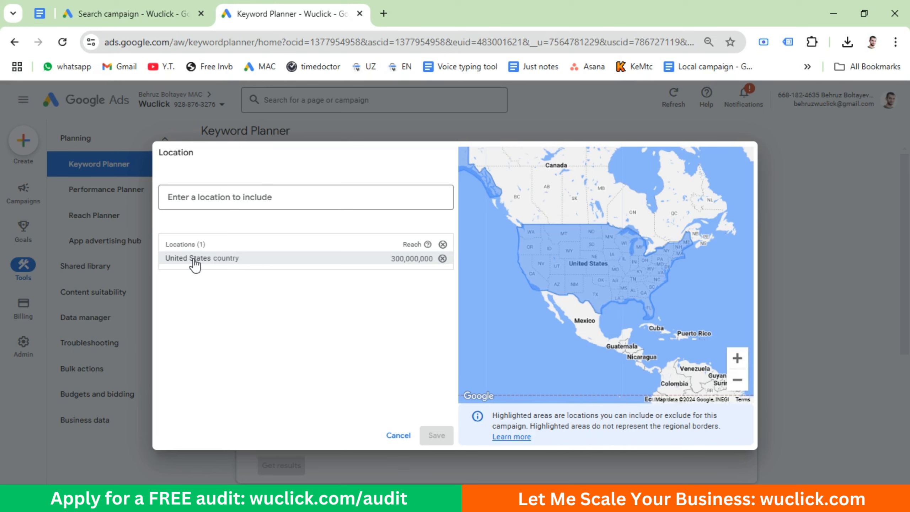
{"action": "left_click", "coordinate": [255, 196]}
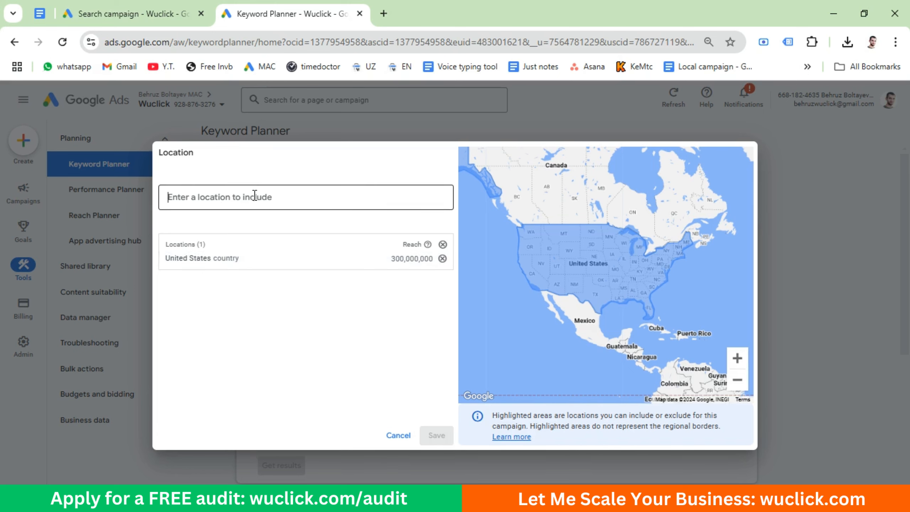
{"action": "type", "text": "new york"}
{"action": "left_click", "coordinate": [449, 235]}
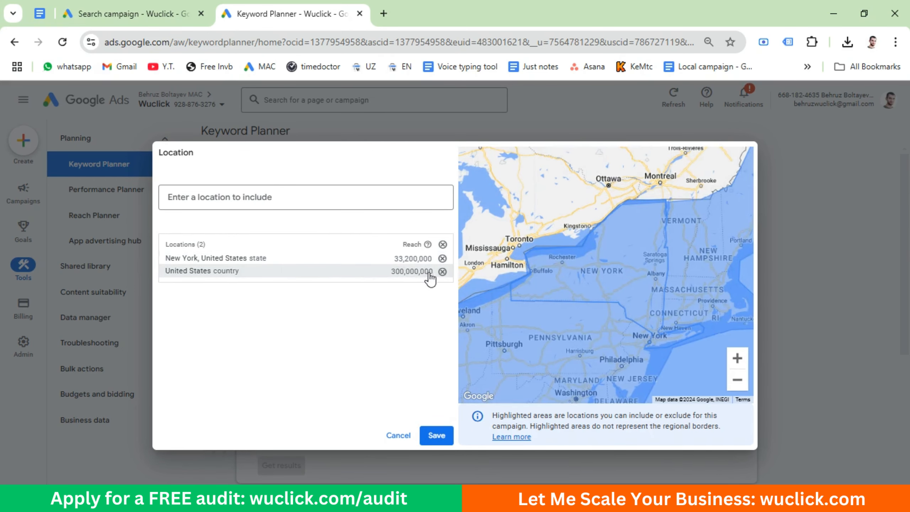
{"action": "left_click", "coordinate": [443, 271]}
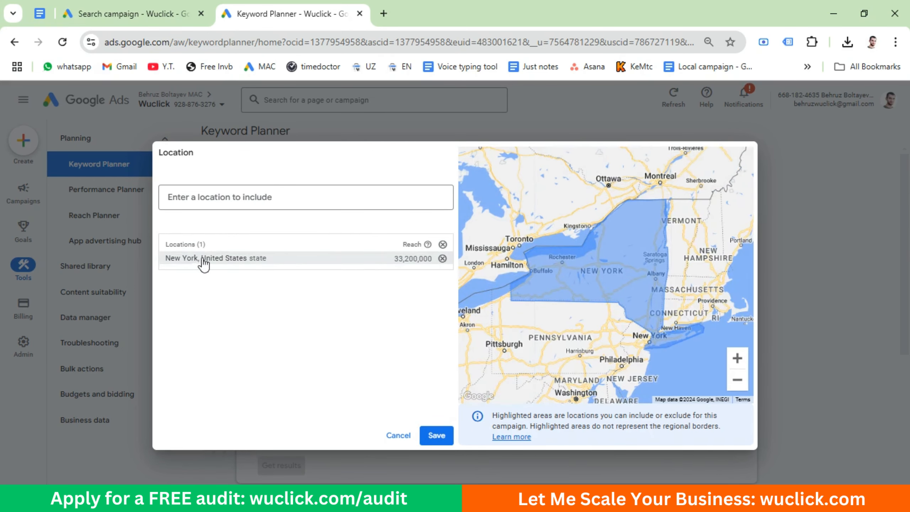
{"action": "left_click", "coordinate": [436, 434]}
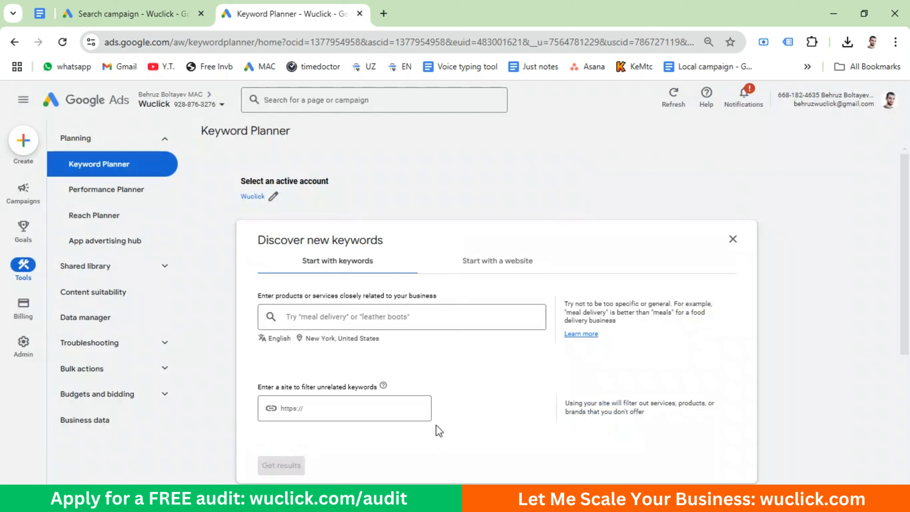
Step: Get keyword ideas for "mold removal near me" and "mold Remediation near me"
{"action": "left_click", "coordinate": [346, 318]}
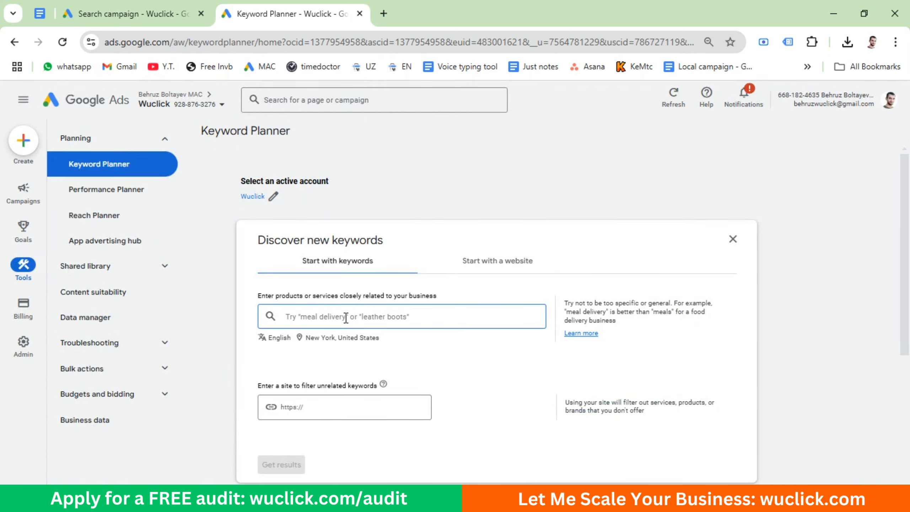
{"action": "type", "text": "mold removal near me, mold Remediation near me,"}
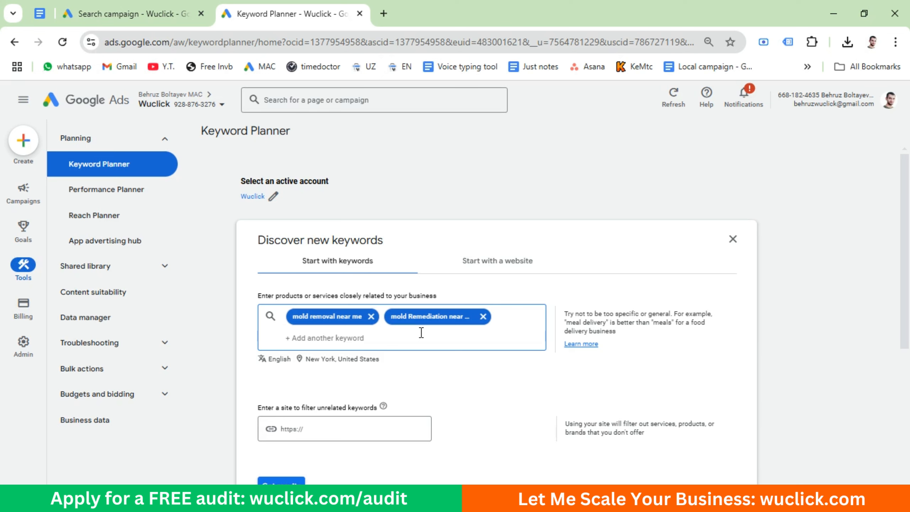
{"action": "left_click", "coordinate": [291, 481]}
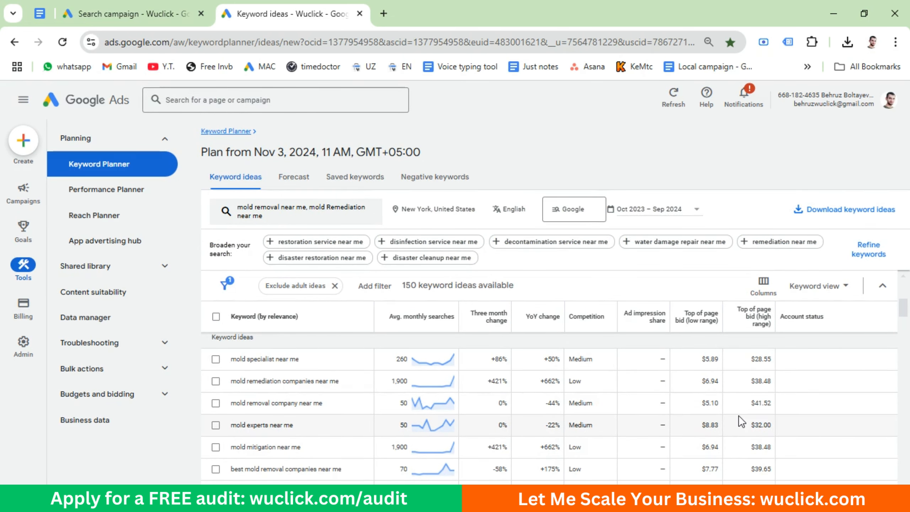
Step: Compare the low-range and high-range top of page bids across the mold-related keyword ideas
{"action": "scroll", "coordinate": [738, 415], "scroll_direction": "down", "scroll_amount": 3}
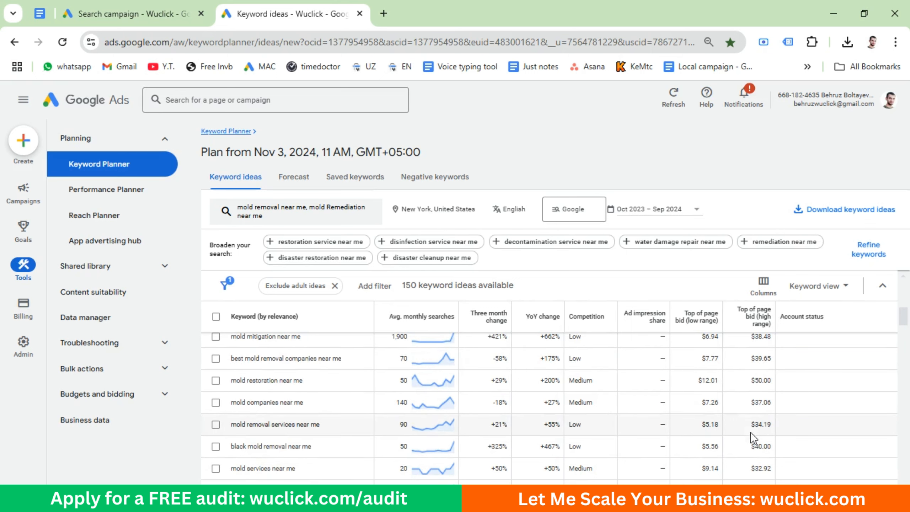
{"action": "scroll", "coordinate": [746, 425], "scroll_direction": "up", "scroll_amount": 3}
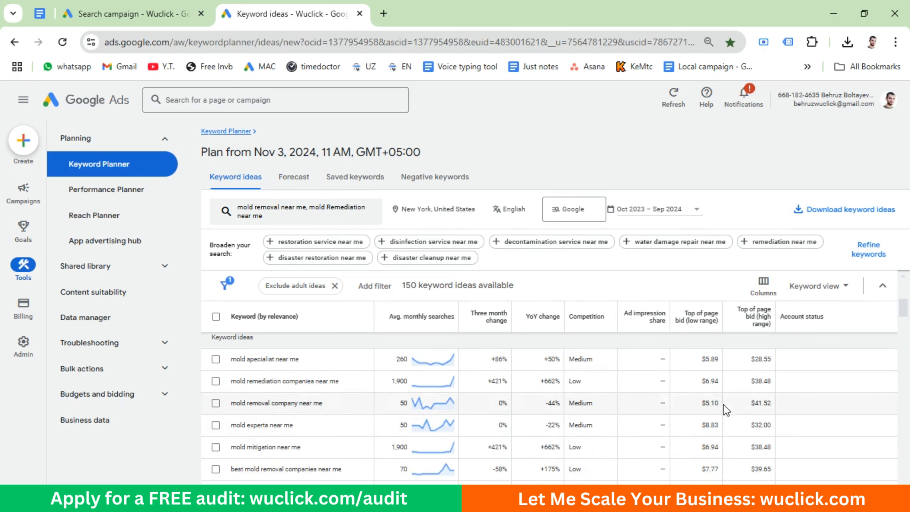
{"action": "scroll", "coordinate": [707, 383], "scroll_direction": "down", "scroll_amount": 3}
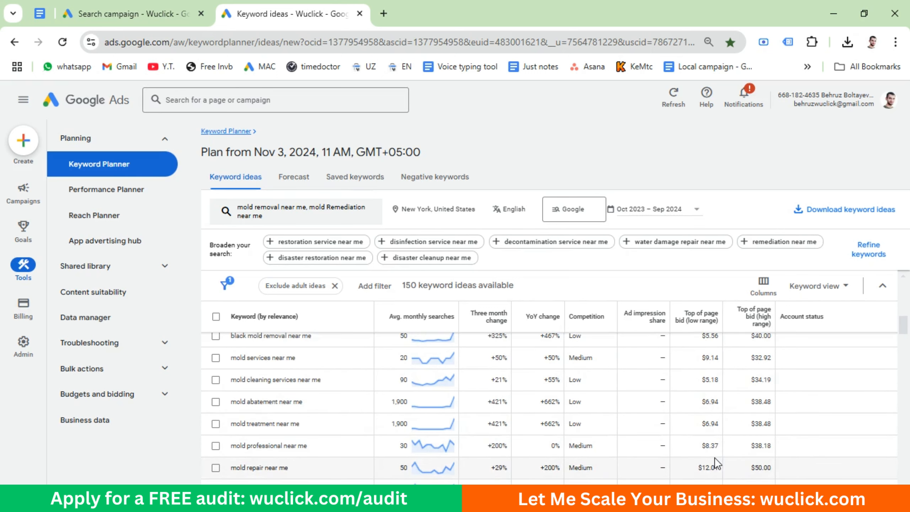
{"action": "scroll", "coordinate": [715, 458], "scroll_direction": "up", "scroll_amount": 3}
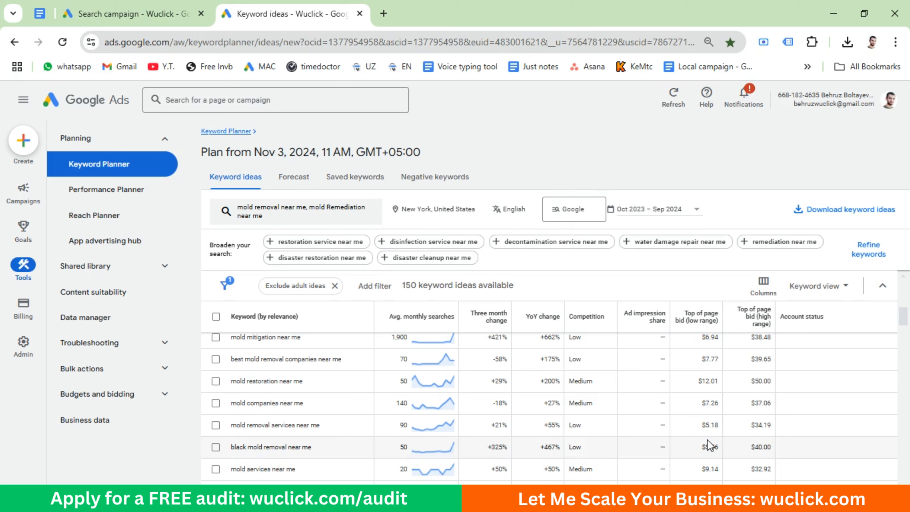
{"action": "scroll", "coordinate": [722, 443], "scroll_direction": "up", "scroll_amount": 3}
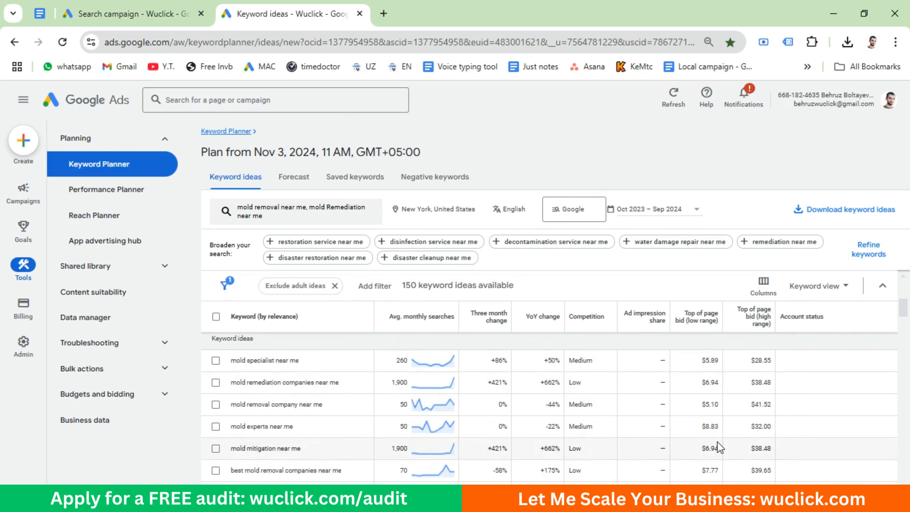
Step: Return to the Search campaign draft's browser tab and set the maximum CPC bid limit to $9.00
{"action": "scroll", "coordinate": [710, 432], "scroll_direction": "down", "scroll_amount": 5}
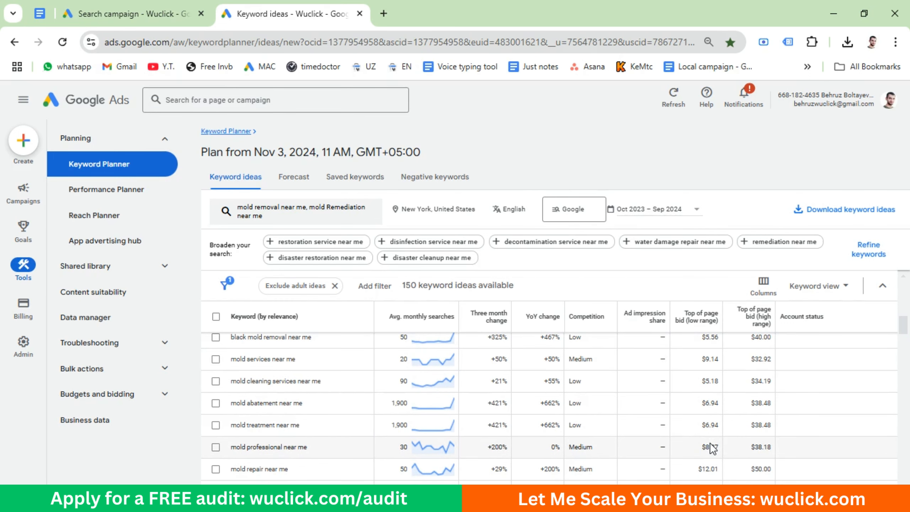
{"action": "left_click", "coordinate": [169, 14]}
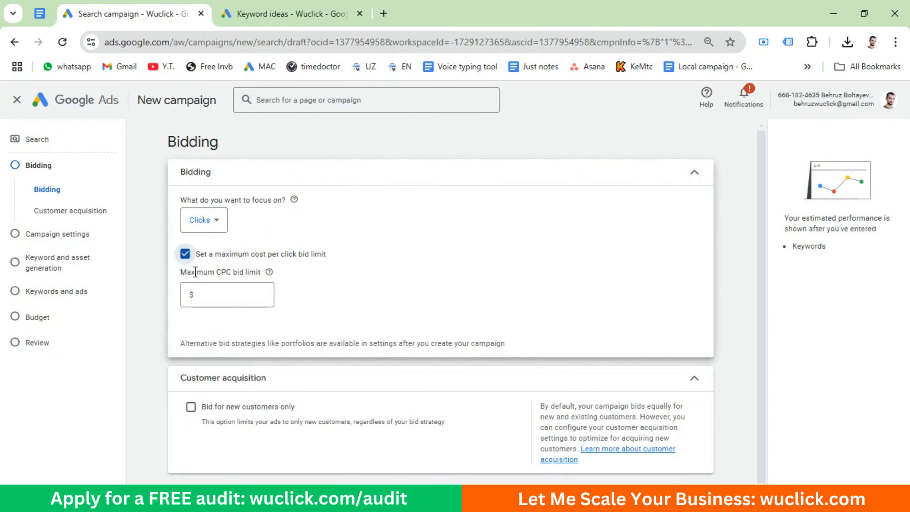
{"action": "left_click", "coordinate": [224, 292]}
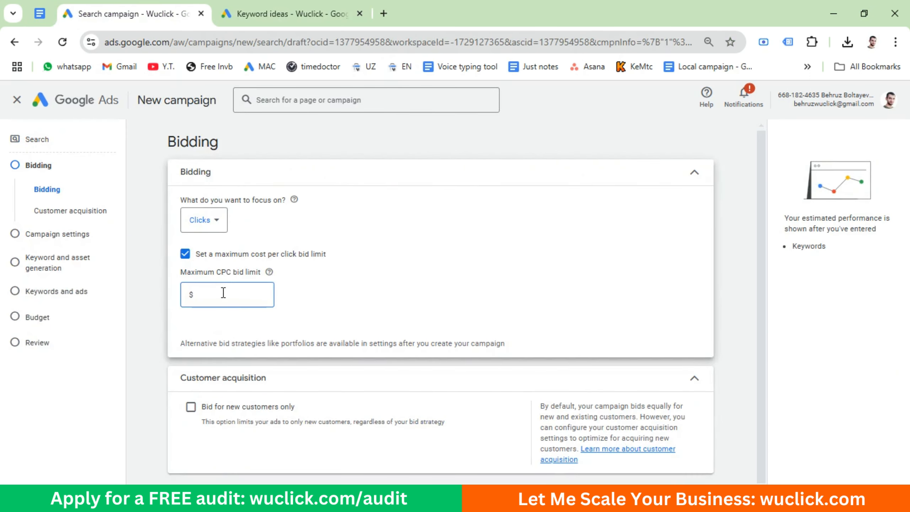
{"action": "type", "text": "9"}
{"action": "left_click", "coordinate": [315, 311]}
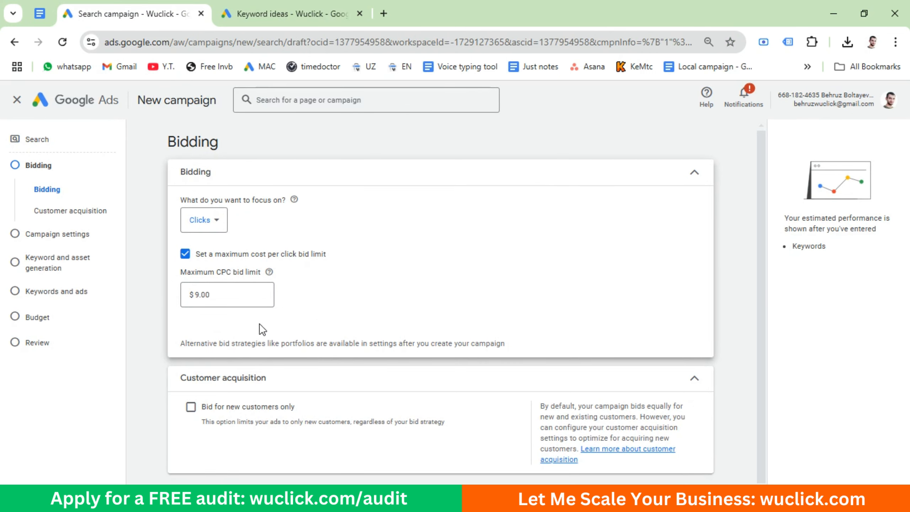
{"action": "scroll", "coordinate": [259, 327], "scroll_direction": "down", "scroll_amount": 1}
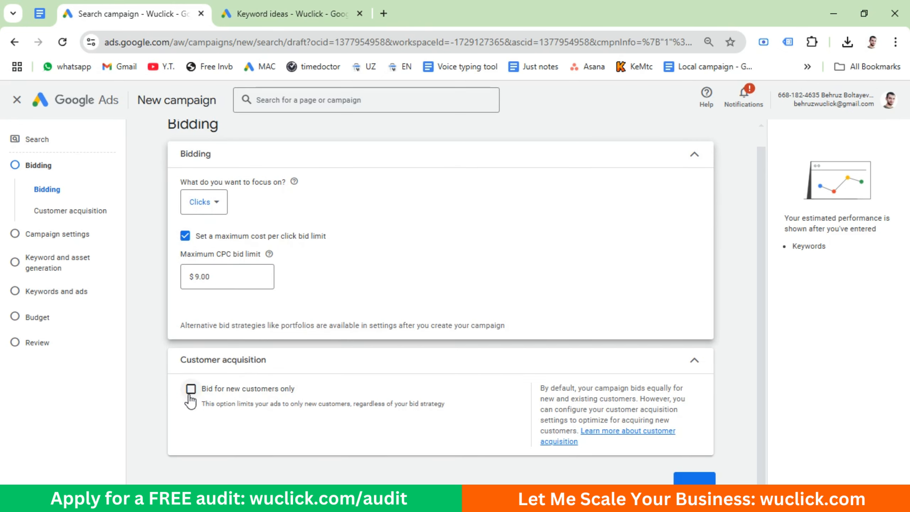
Step: Continue to the campaign settings and exclude both Google search partners and the Google Display Network
{"action": "left_click", "coordinate": [701, 481]}
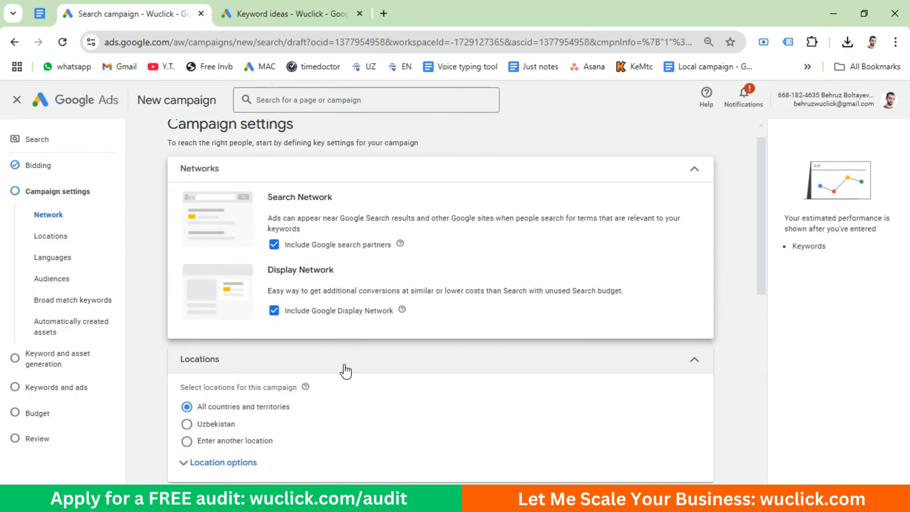
{"action": "left_click", "coordinate": [275, 245]}
{"action": "left_click", "coordinate": [273, 313]}
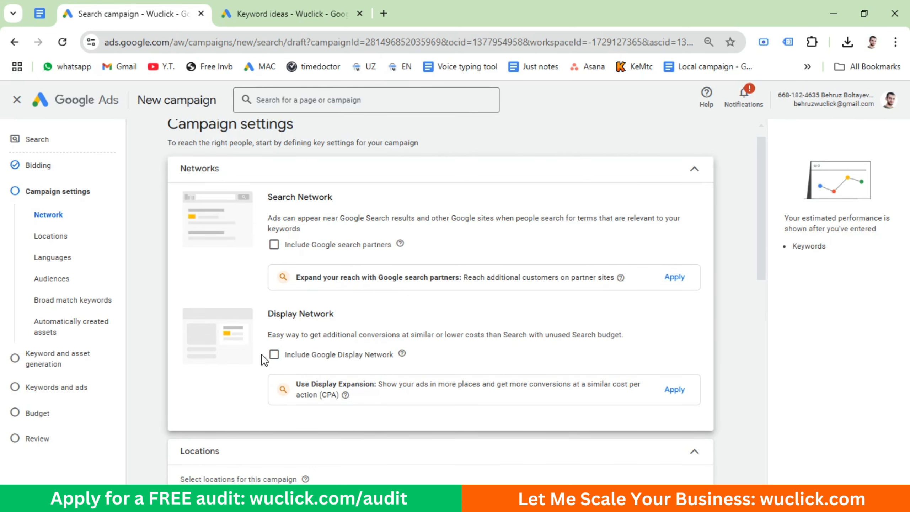
Step: Target New York state as the campaign location and limit it to Presence: people in or regularly in the included locations
{"action": "scroll", "coordinate": [264, 358], "scroll_direction": "down", "scroll_amount": 5}
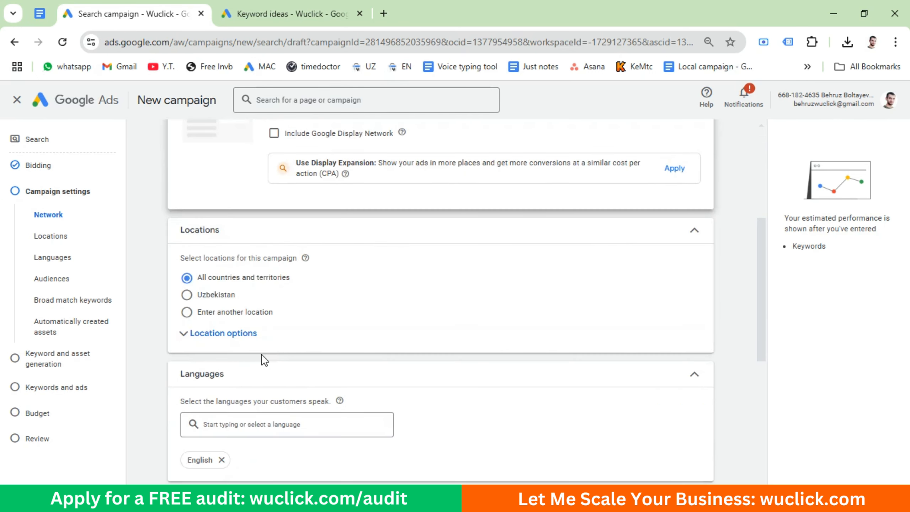
{"action": "left_click", "coordinate": [187, 315]}
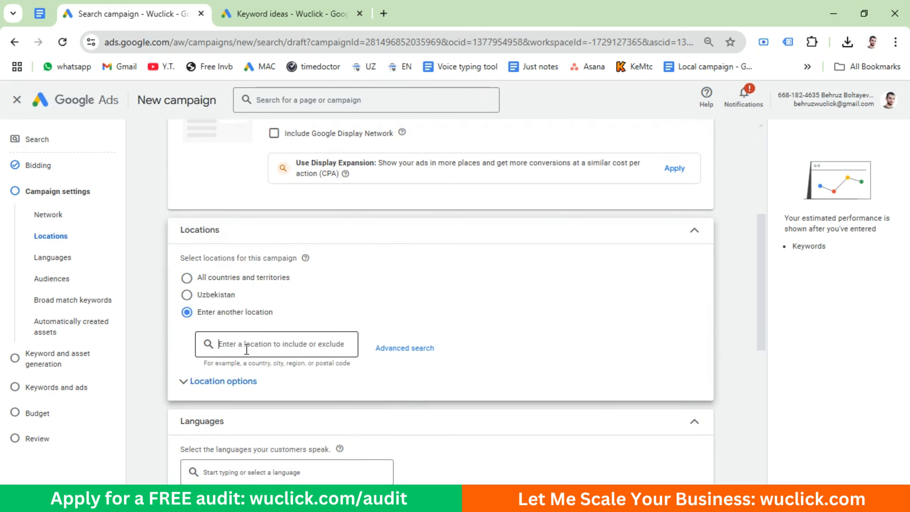
{"action": "type", "text": "new york"}
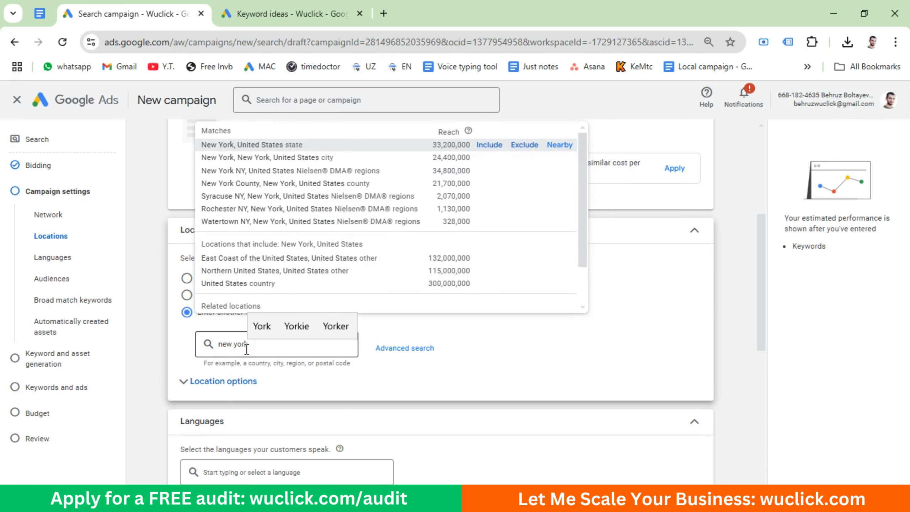
{"action": "left_click", "coordinate": [489, 145]}
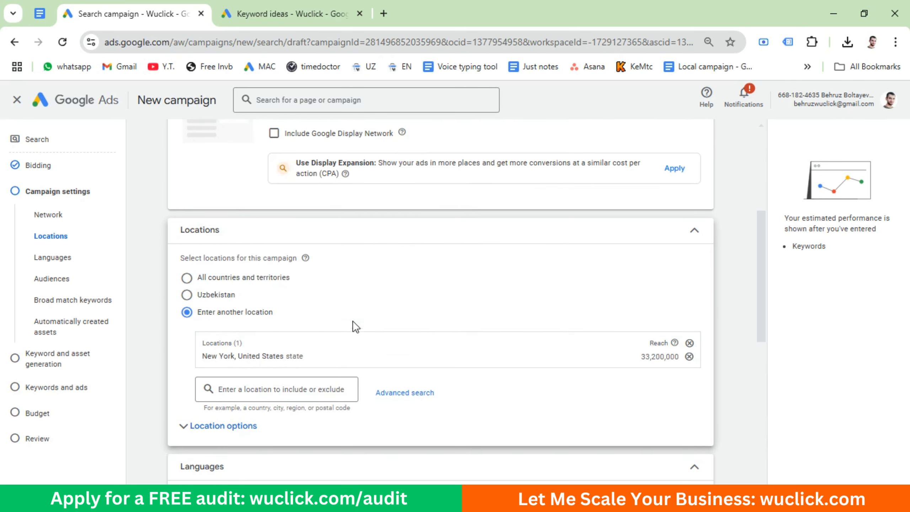
{"action": "left_click", "coordinate": [209, 426]}
{"action": "scroll", "coordinate": [195, 430], "scroll_direction": "down", "scroll_amount": 3}
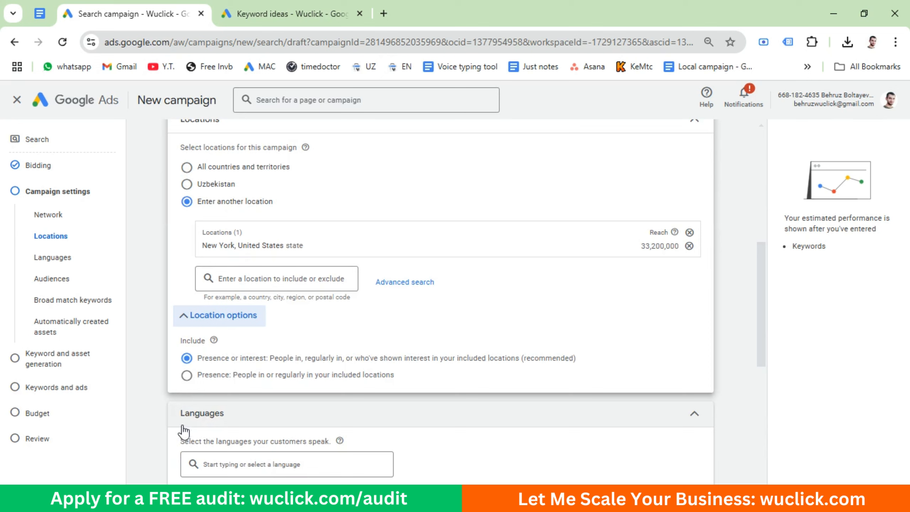
{"action": "left_click", "coordinate": [186, 376]}
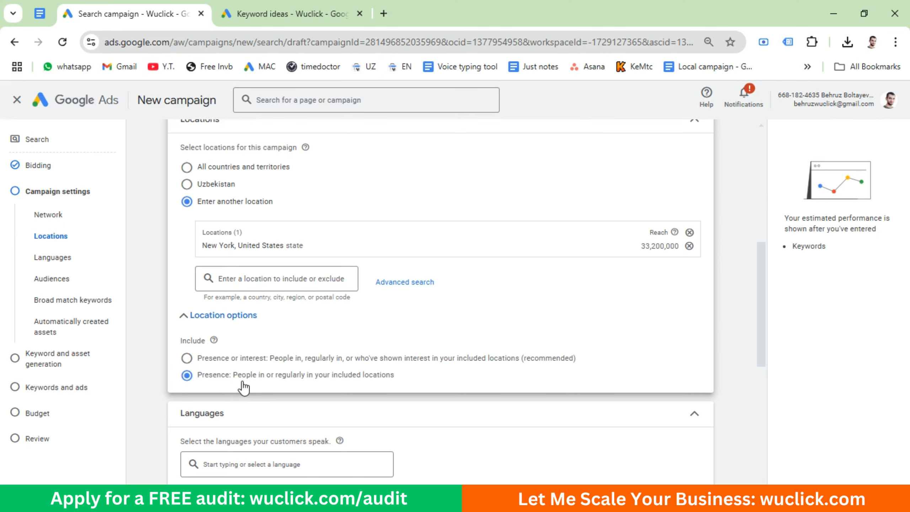
Step: Open the ad schedule among the additional campaign settings and set its days to Mondays - Fridays
{"action": "scroll", "coordinate": [222, 373], "scroll_direction": "down", "scroll_amount": 3}
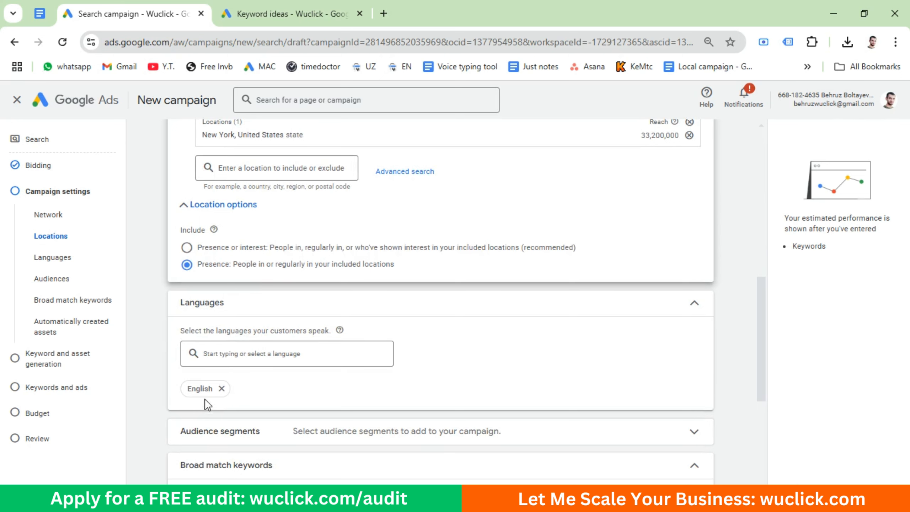
{"action": "scroll", "coordinate": [206, 392], "scroll_direction": "down", "scroll_amount": 3}
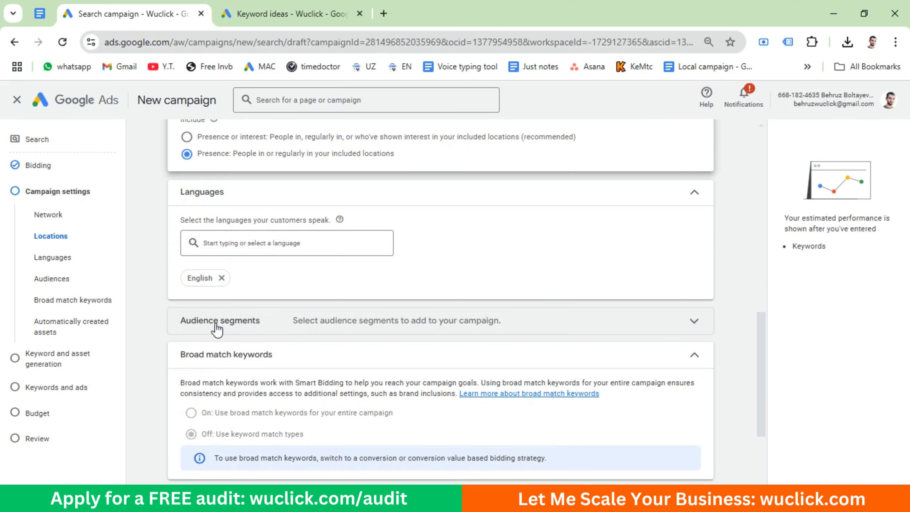
{"action": "scroll", "coordinate": [216, 330], "scroll_direction": "down", "scroll_amount": 3}
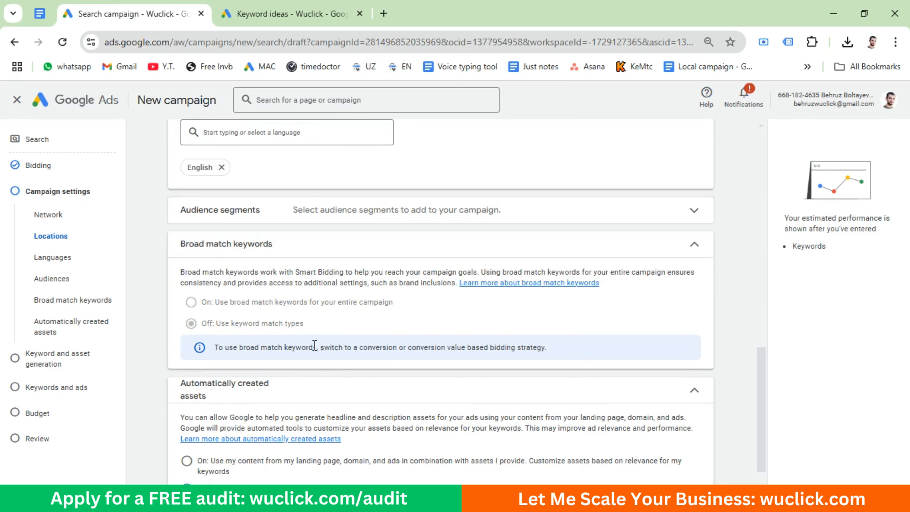
{"action": "scroll", "coordinate": [289, 345], "scroll_direction": "down", "scroll_amount": 2}
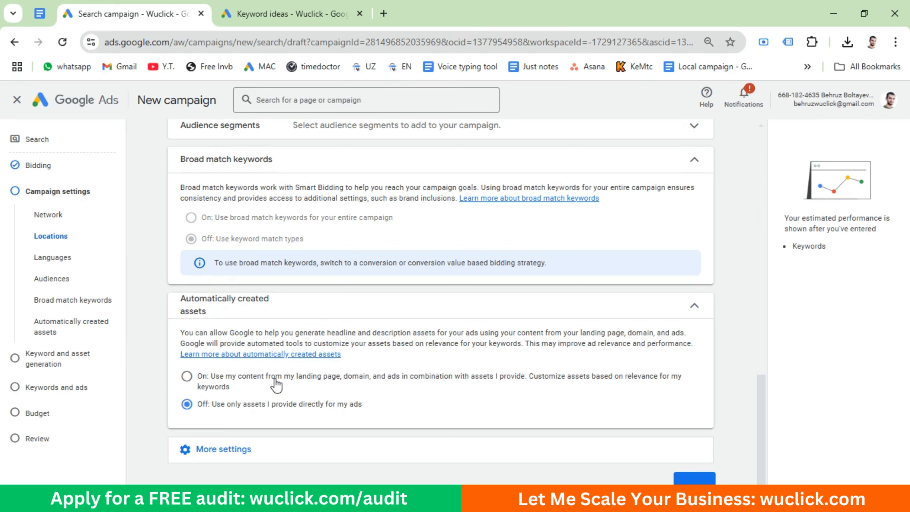
{"action": "left_click", "coordinate": [218, 451]}
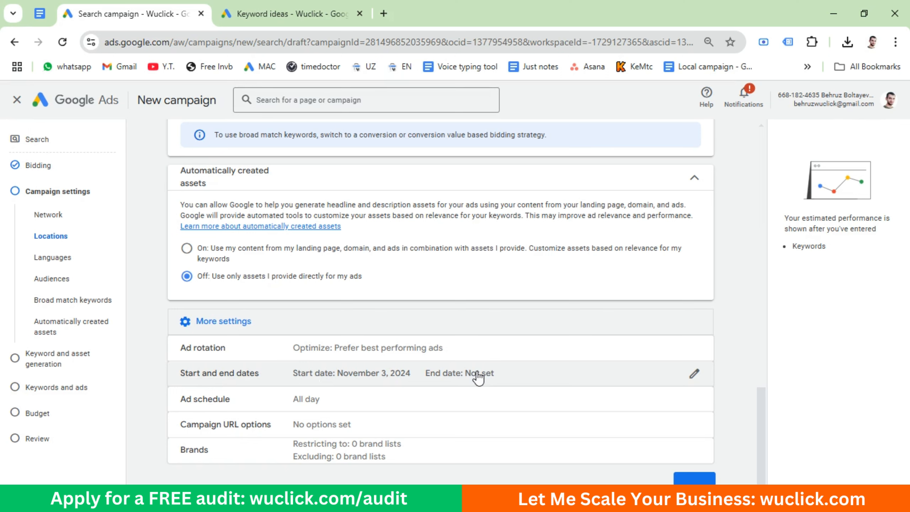
{"action": "left_click", "coordinate": [340, 407]}
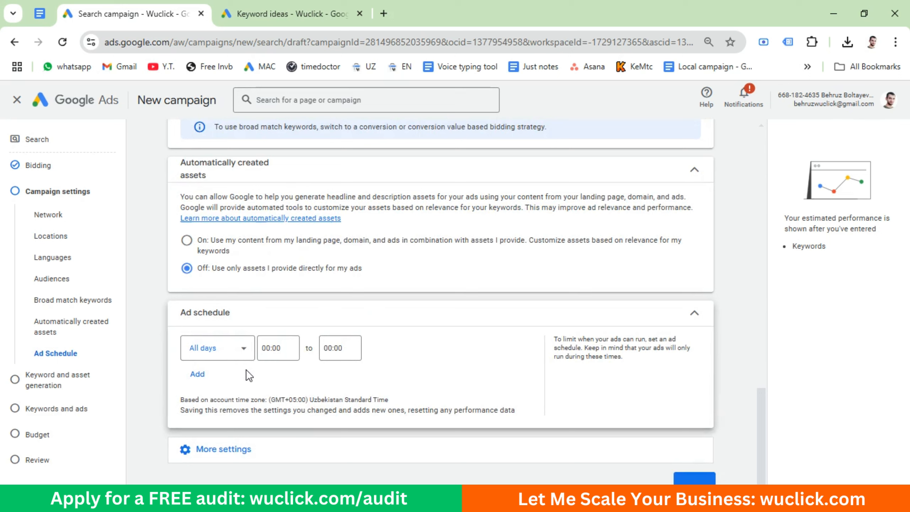
{"action": "left_click", "coordinate": [246, 349]}
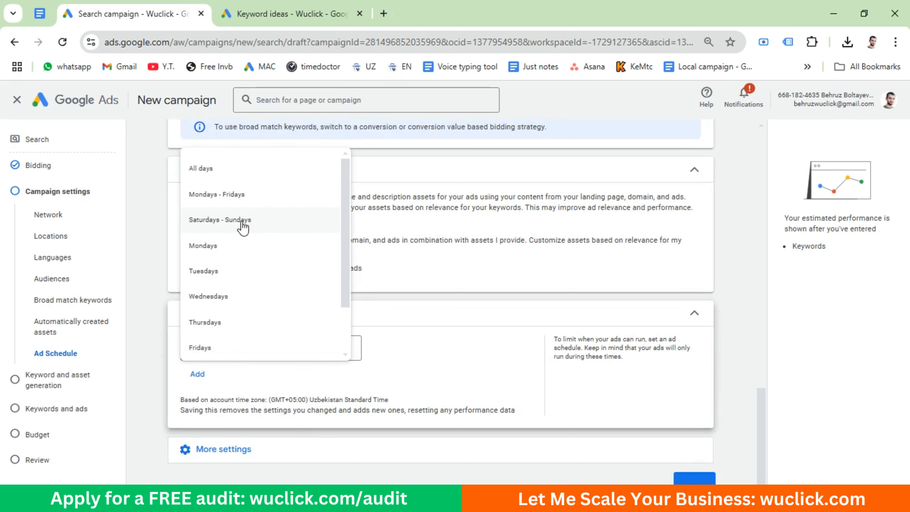
{"action": "left_click", "coordinate": [225, 195]}
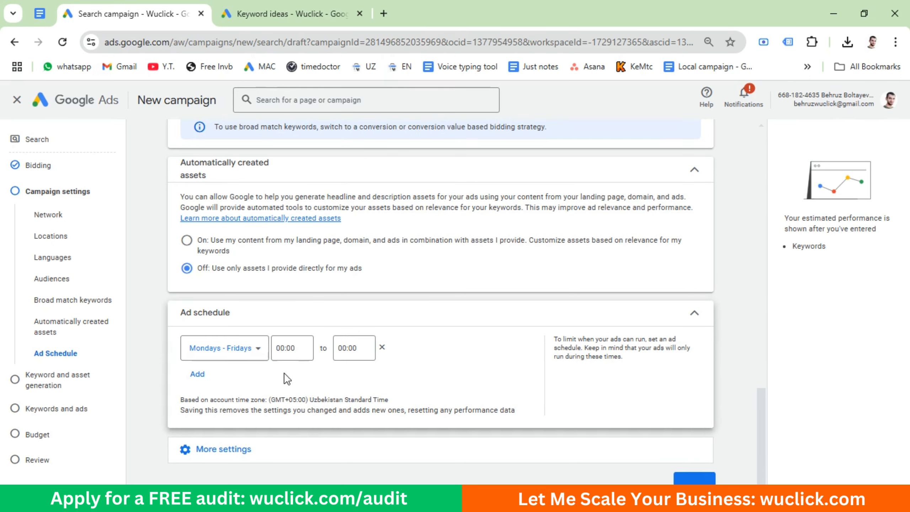
Step: Set the Mondays - Fridays ad schedule to run from 08:00 to 18:00
{"action": "left_click", "coordinate": [294, 347]}
{"action": "left_click", "coordinate": [294, 348]}
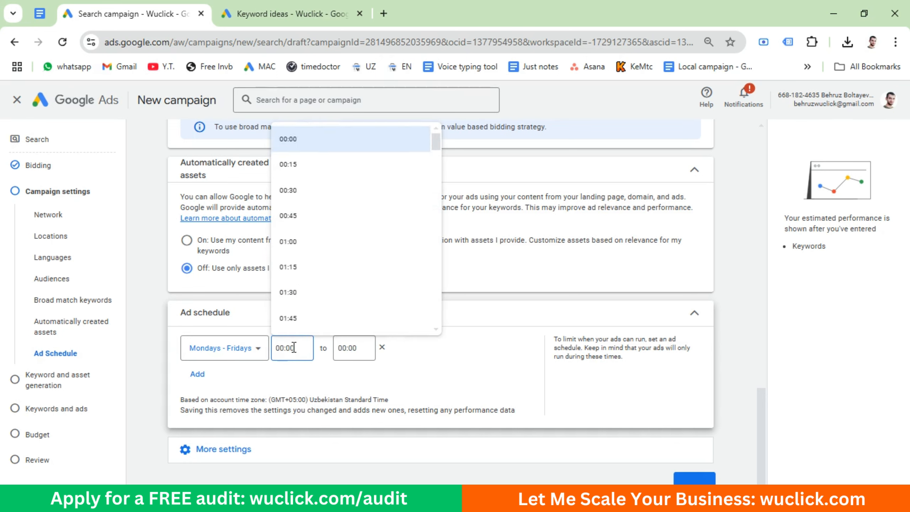
{"action": "scroll", "coordinate": [331, 251], "scroll_direction": "down", "scroll_amount": 10}
{"action": "left_click", "coordinate": [331, 321]}
{"action": "left_click", "coordinate": [354, 348]}
{"action": "scroll", "coordinate": [371, 265], "scroll_direction": "down", "scroll_amount": 10}
{"action": "left_click", "coordinate": [349, 315]}
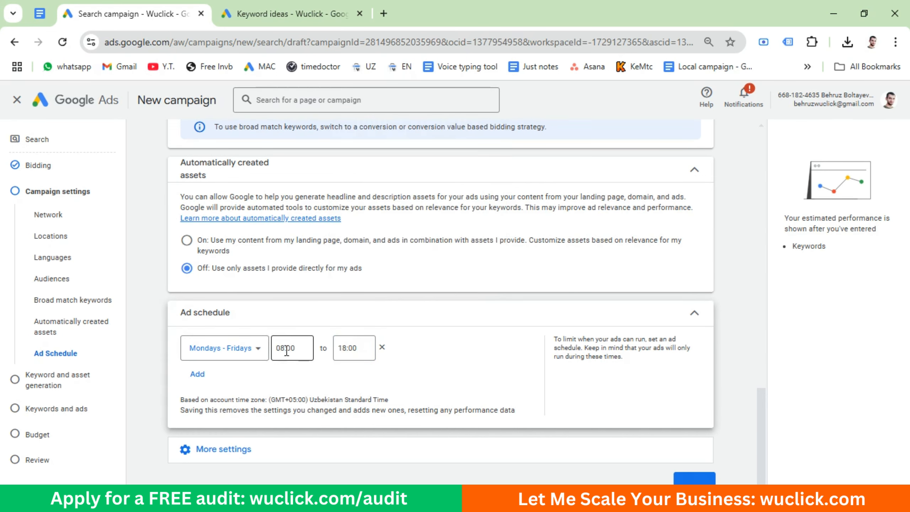
{"action": "left_click", "coordinate": [367, 348]}
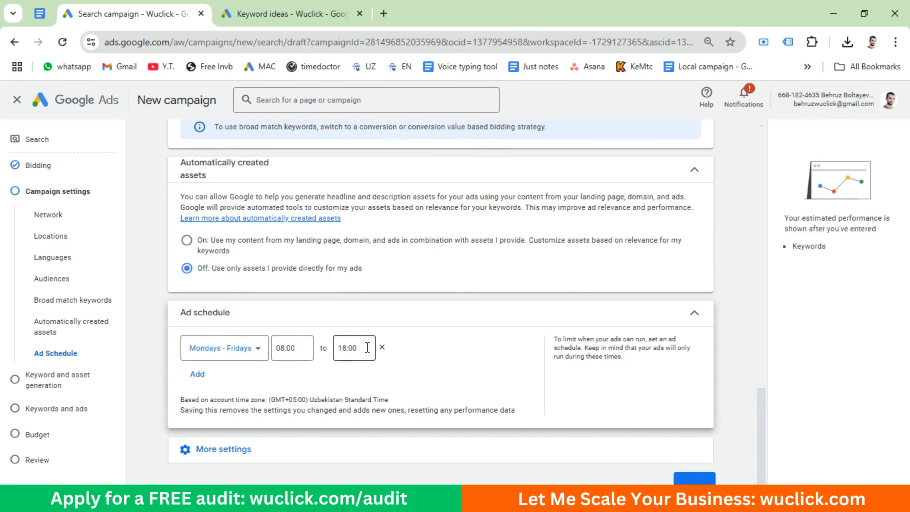
{"action": "left_click", "coordinate": [197, 374]}
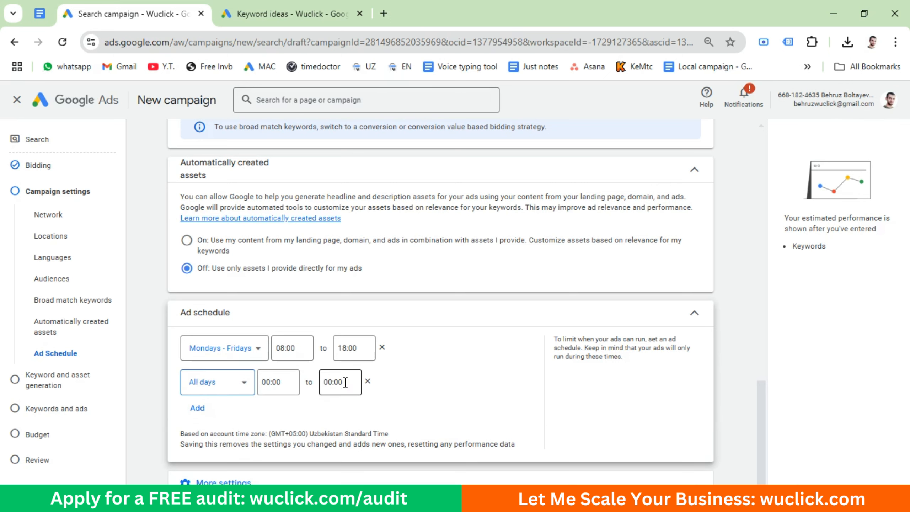
{"action": "left_click", "coordinate": [197, 409]}
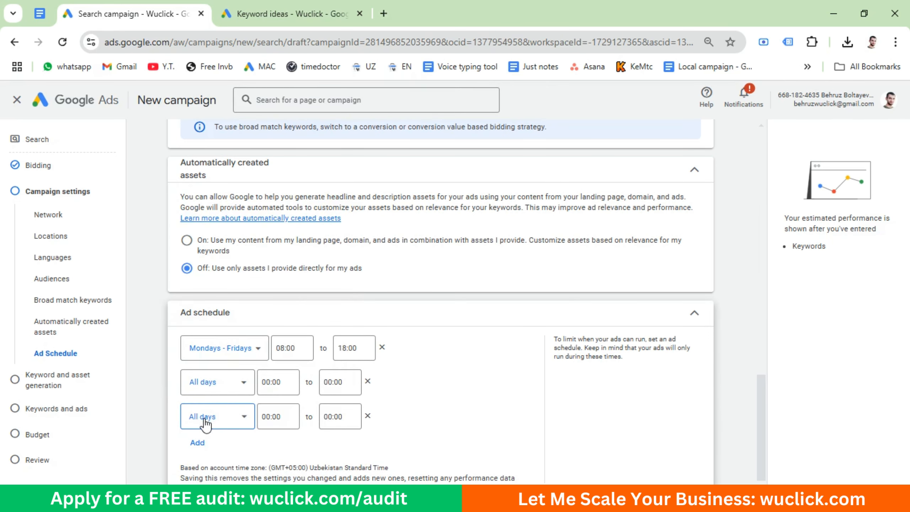
{"action": "left_click", "coordinate": [206, 423]}
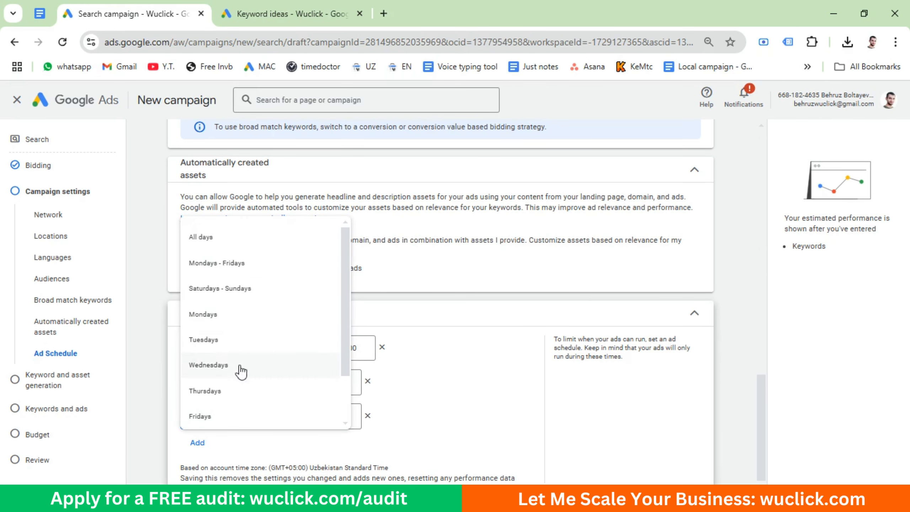
{"action": "scroll", "coordinate": [236, 346], "scroll_direction": "down", "scroll_amount": 2}
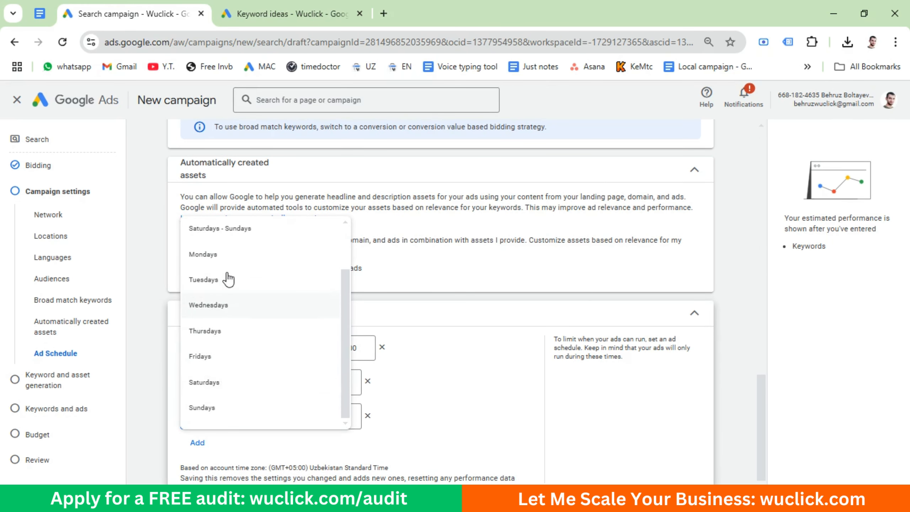
{"action": "left_click", "coordinate": [415, 430]}
{"action": "left_click", "coordinate": [368, 416]}
{"action": "left_click", "coordinate": [368, 381]}
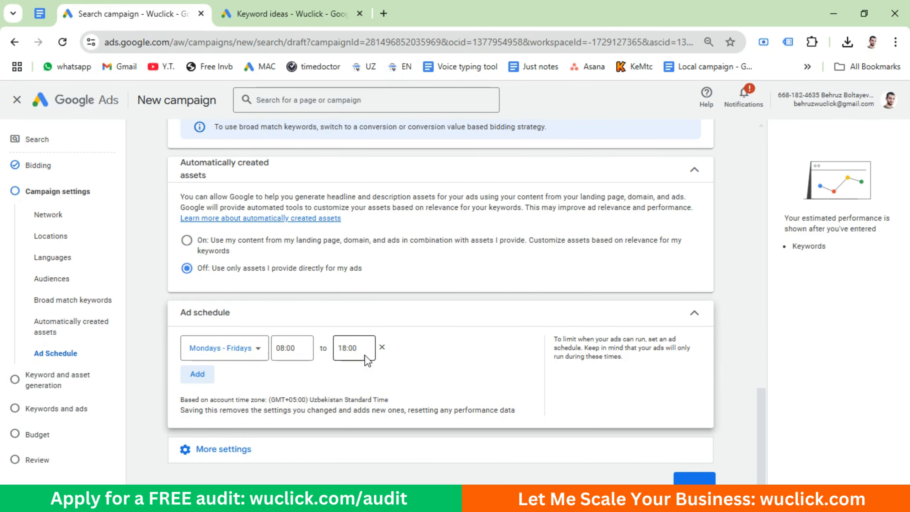
Step: Check the remaining additional settings, continue past the campaign settings, and skip keyword and asset generation
{"action": "left_click", "coordinate": [227, 453]}
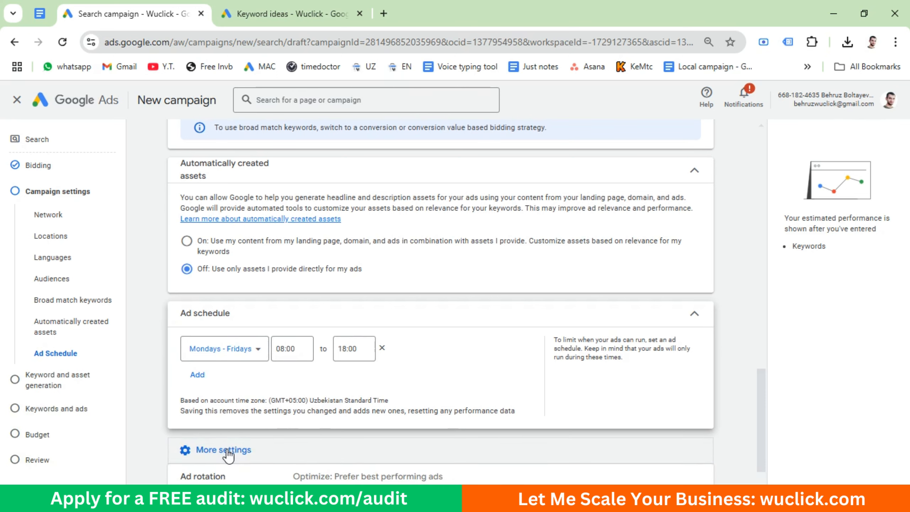
{"action": "scroll", "coordinate": [261, 430], "scroll_direction": "down", "scroll_amount": 3}
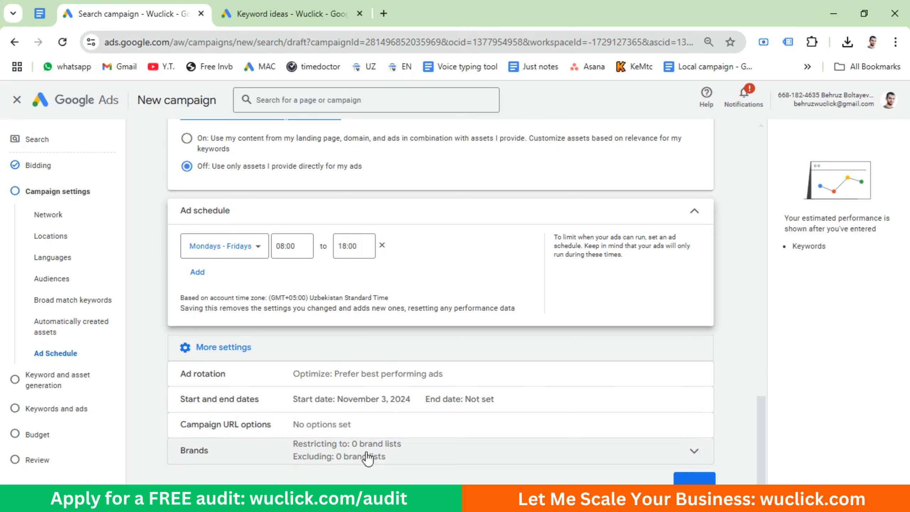
{"action": "left_click", "coordinate": [689, 480]}
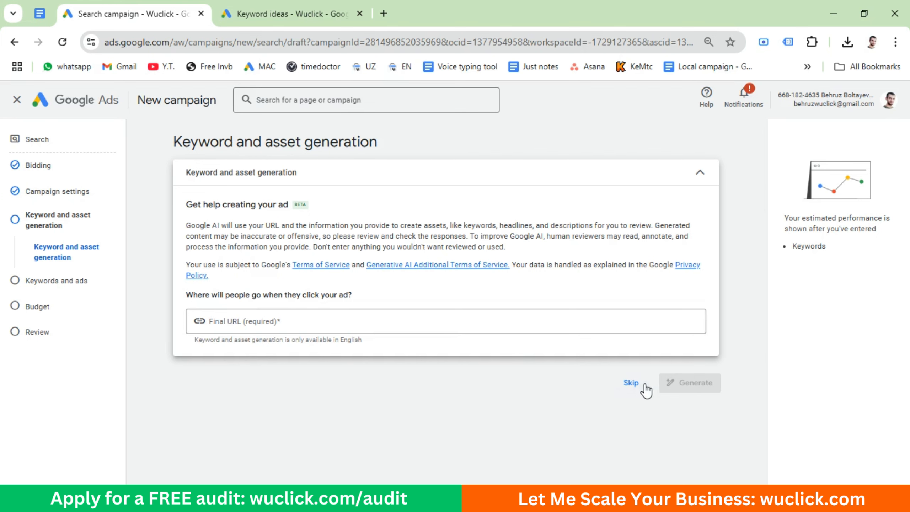
{"action": "left_click", "coordinate": [629, 387]}
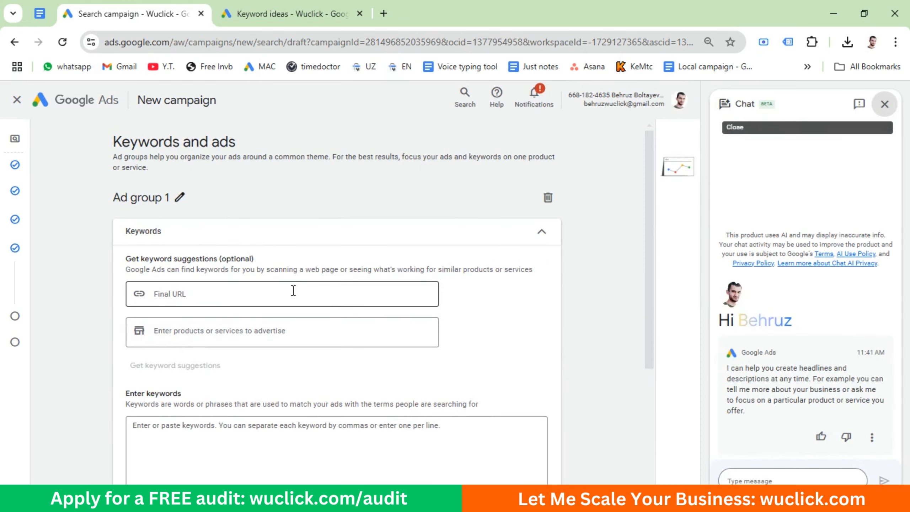
Step: In Keyword Planner, select the keyword ideas from "mold removal near me" through "mold cleaning services near me", leaving out "mold mitigation near me"
{"action": "scroll", "coordinate": [218, 434], "scroll_direction": "down", "scroll_amount": 3}
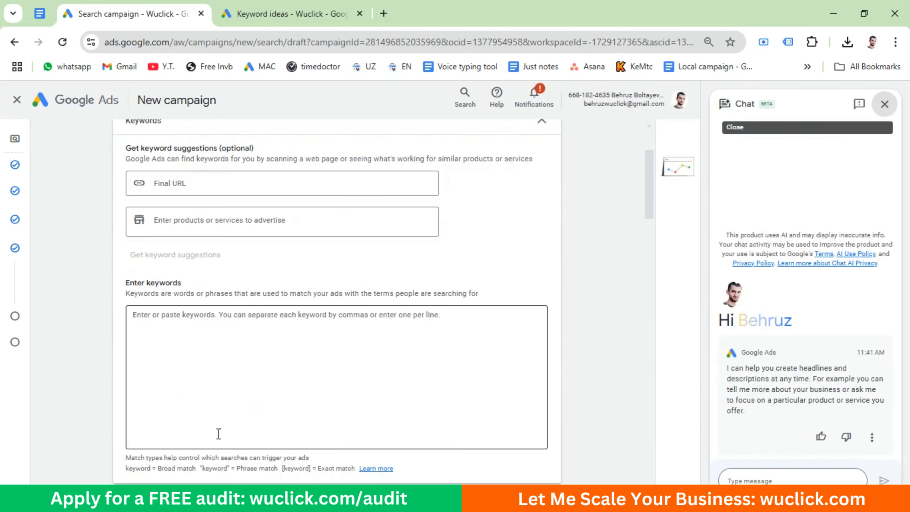
{"action": "left_click", "coordinate": [221, 348]}
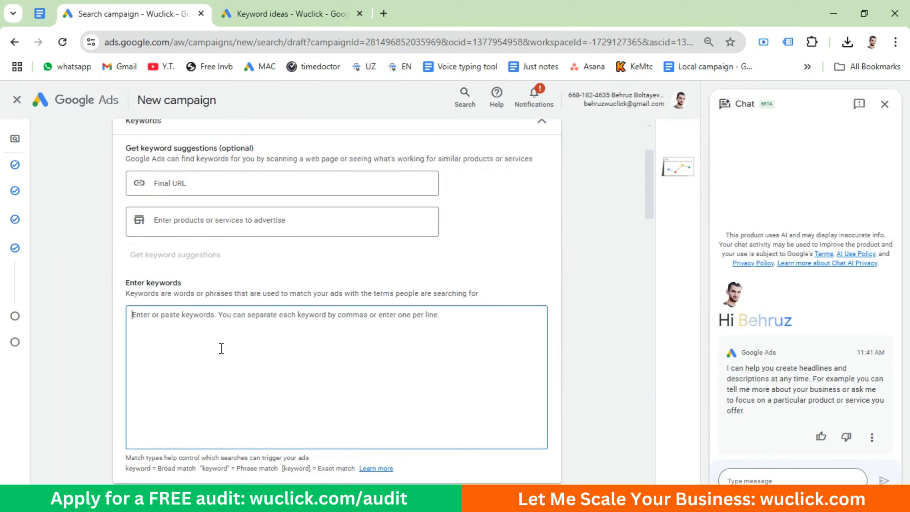
{"action": "left_click", "coordinate": [289, 13]}
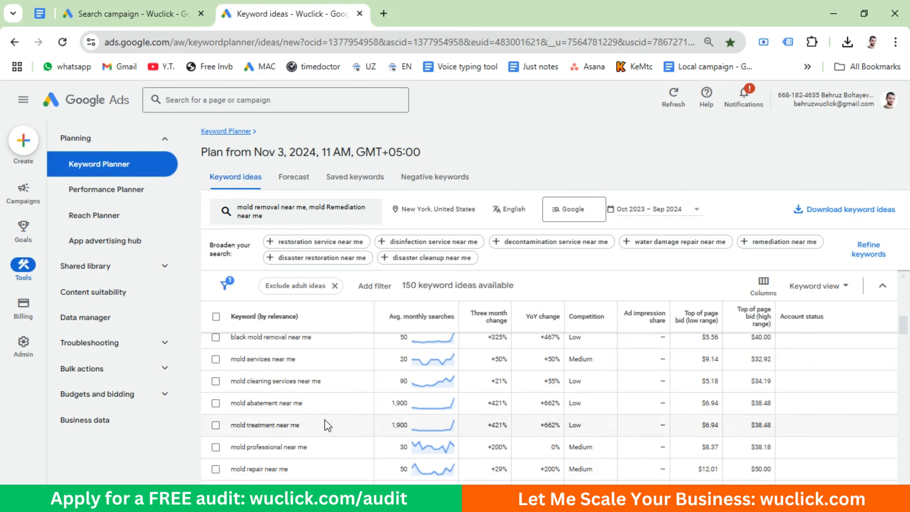
{"action": "scroll", "coordinate": [323, 447], "scroll_direction": "up", "scroll_amount": 3}
{"action": "scroll", "coordinate": [324, 448], "scroll_direction": "up", "scroll_amount": 5}
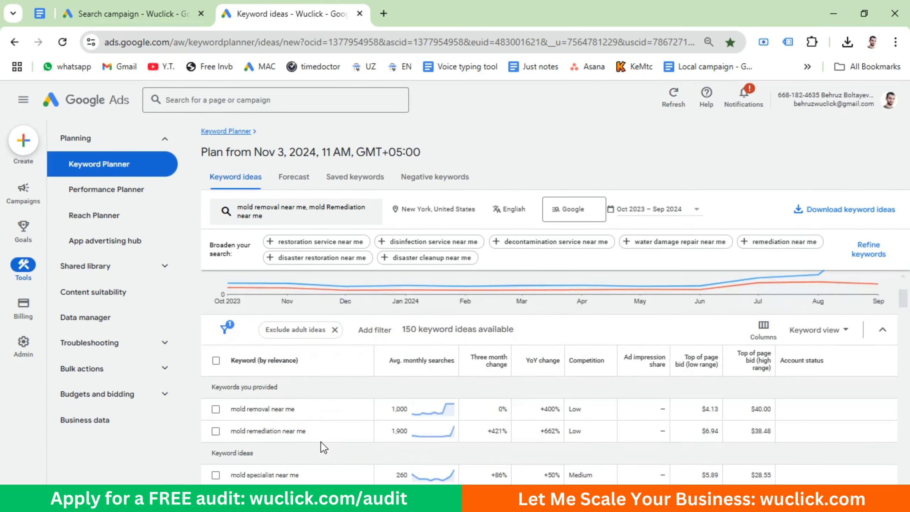
{"action": "left_click", "coordinate": [218, 416]}
{"action": "scroll", "coordinate": [217, 398], "scroll_direction": "down", "scroll_amount": 3}
{"action": "left_click", "coordinate": [216, 363]}
{"action": "left_click", "coordinate": [215, 384]}
{"action": "left_click", "coordinate": [215, 407]}
{"action": "left_click", "coordinate": [216, 429]}
{"action": "left_click", "coordinate": [215, 451]}
{"action": "left_click", "coordinate": [216, 473]}
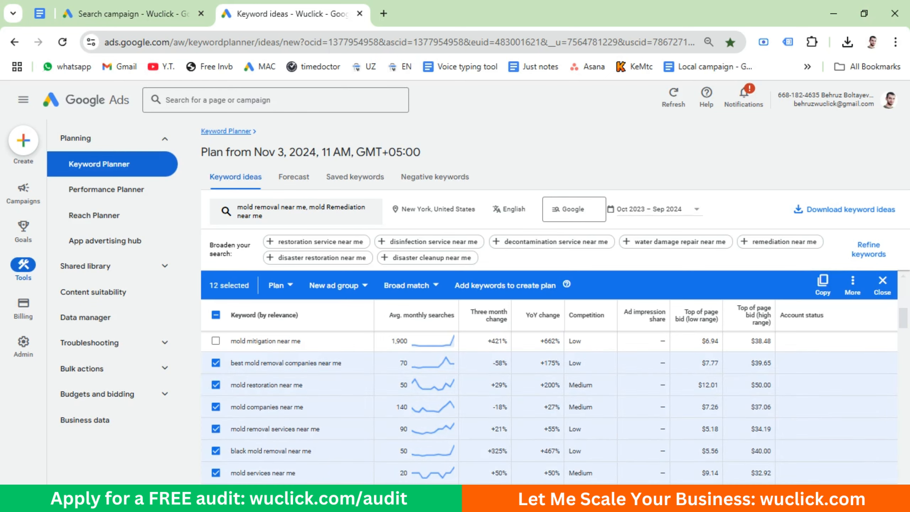
Step: Review the selected mold keywords in the Keyword Planner list for relevance
{"action": "scroll", "coordinate": [215, 466], "scroll_direction": "up", "scroll_amount": 5}
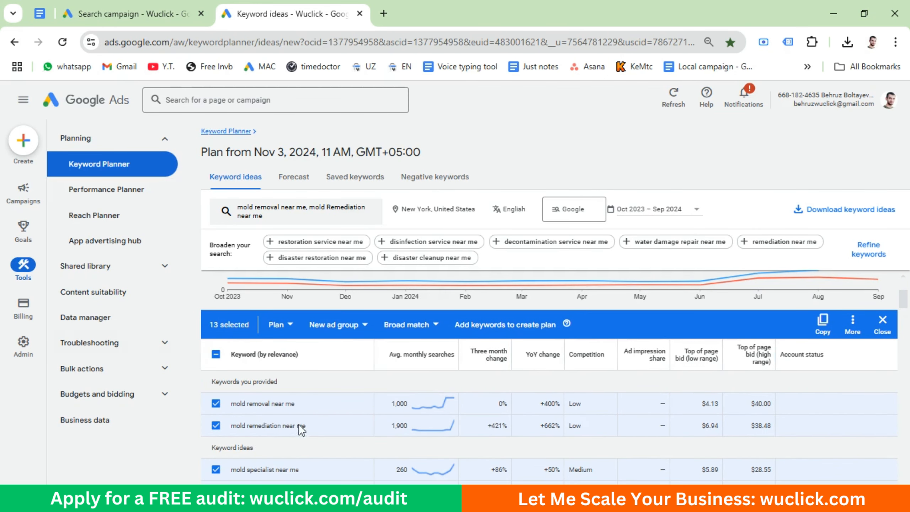
{"action": "scroll", "coordinate": [301, 459], "scroll_direction": "down", "scroll_amount": 5}
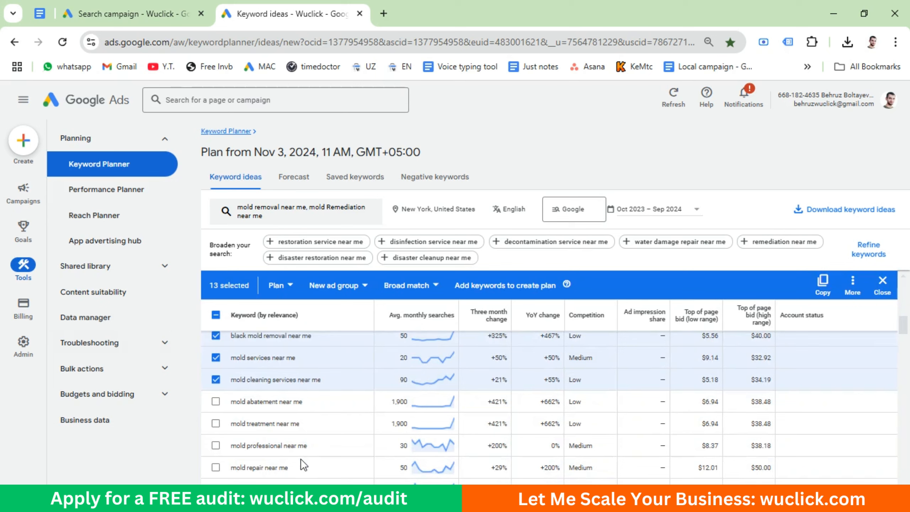
{"action": "scroll", "coordinate": [304, 466], "scroll_direction": "up", "scroll_amount": 5}
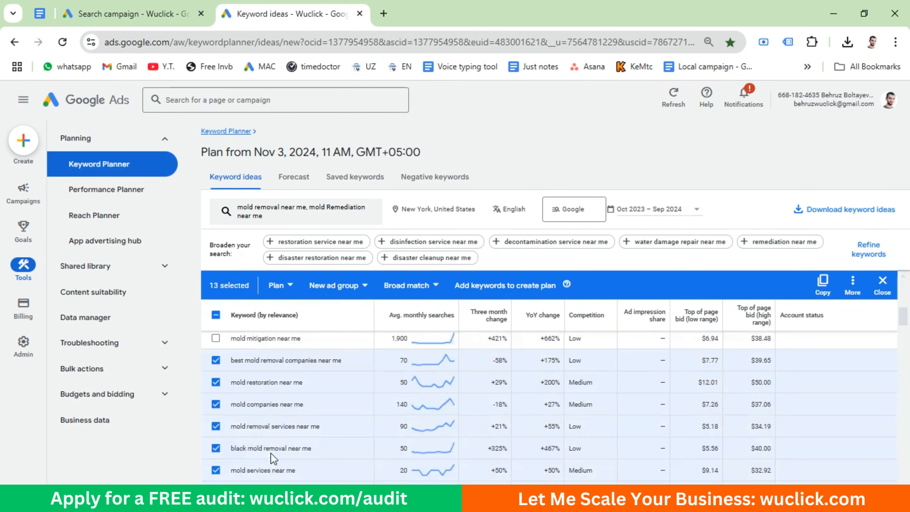
{"action": "scroll", "coordinate": [265, 395], "scroll_direction": "up", "scroll_amount": 3}
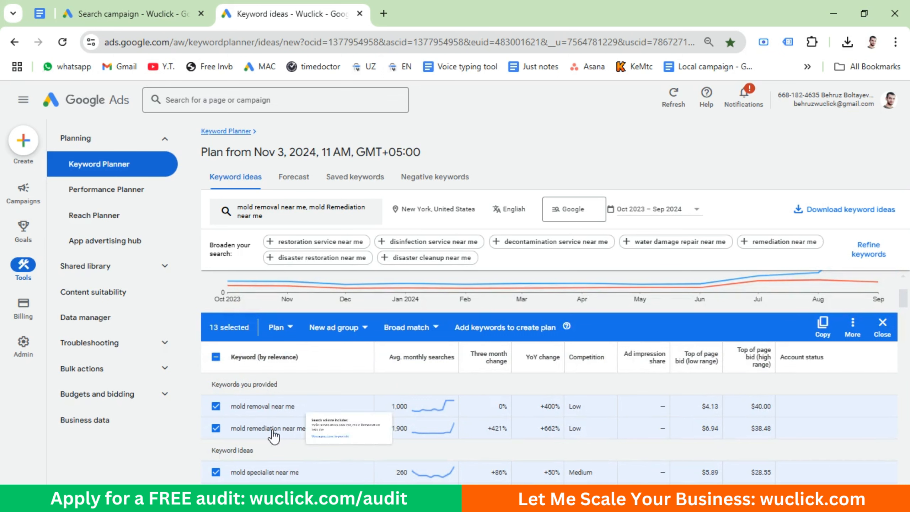
{"action": "mouse_move", "coordinate": [273, 431]}
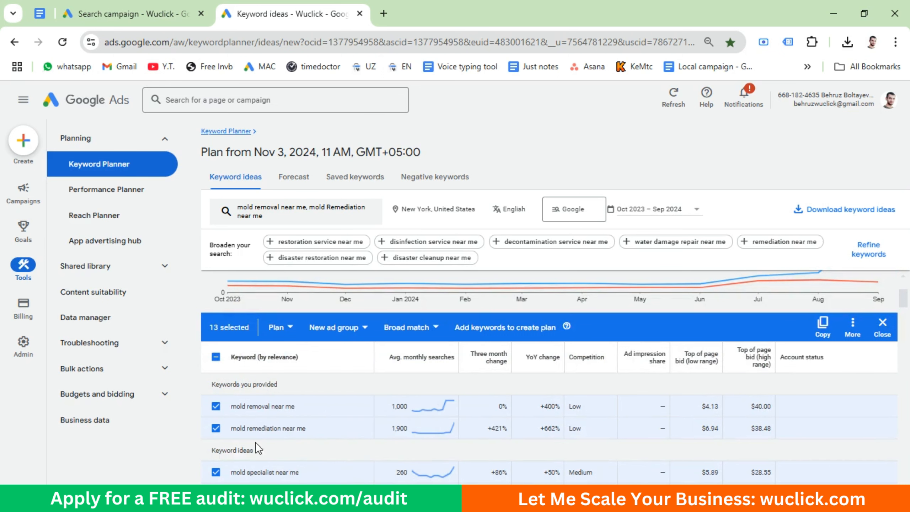
{"action": "scroll", "coordinate": [298, 429], "scroll_direction": "down", "scroll_amount": 3}
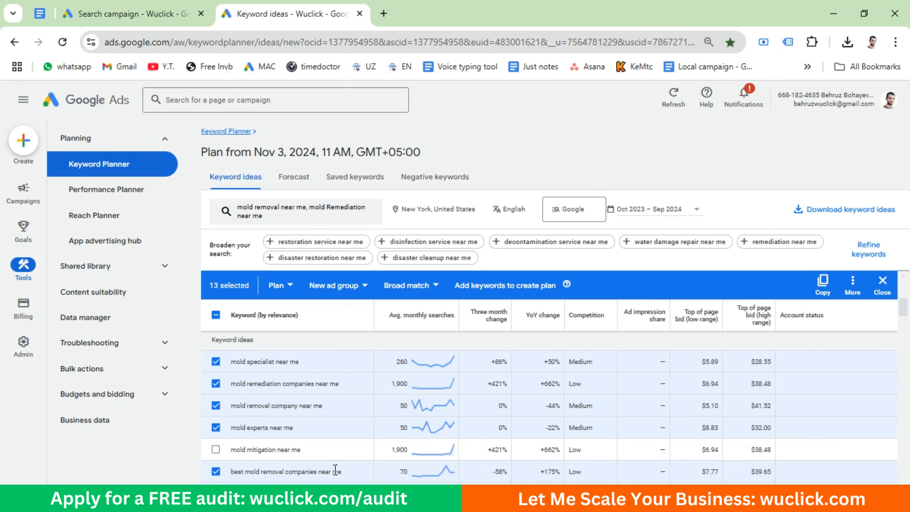
{"action": "scroll", "coordinate": [383, 439], "scroll_direction": "down", "scroll_amount": 3}
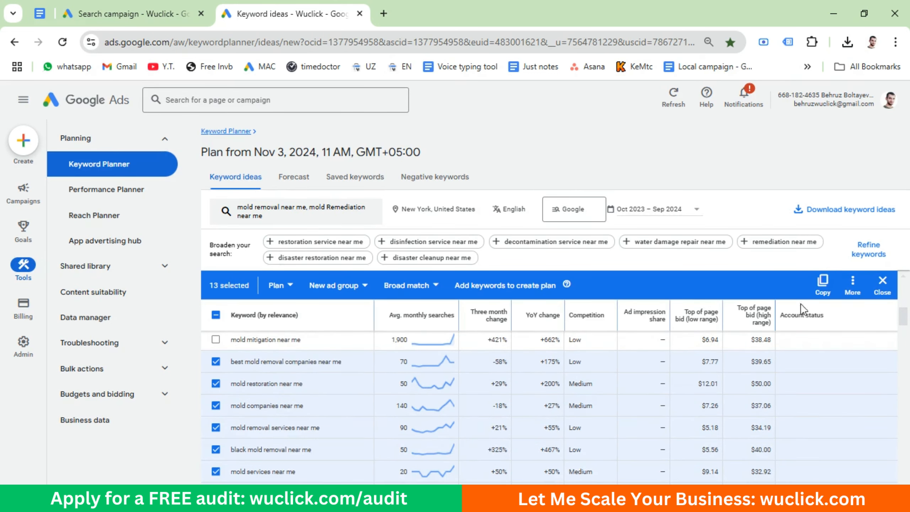
Step: Copy the selected keywords from Keyword Planner and paste them into the keyword list of Ad group 1 in the campaign draft
{"action": "left_click", "coordinate": [824, 285]}
{"action": "left_click", "coordinate": [169, 13]}
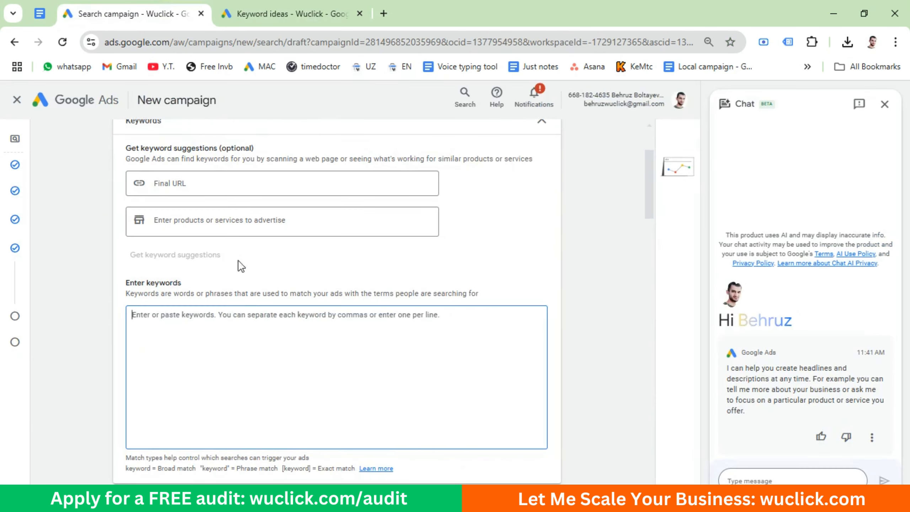
{"action": "right_click", "coordinate": [230, 333]}
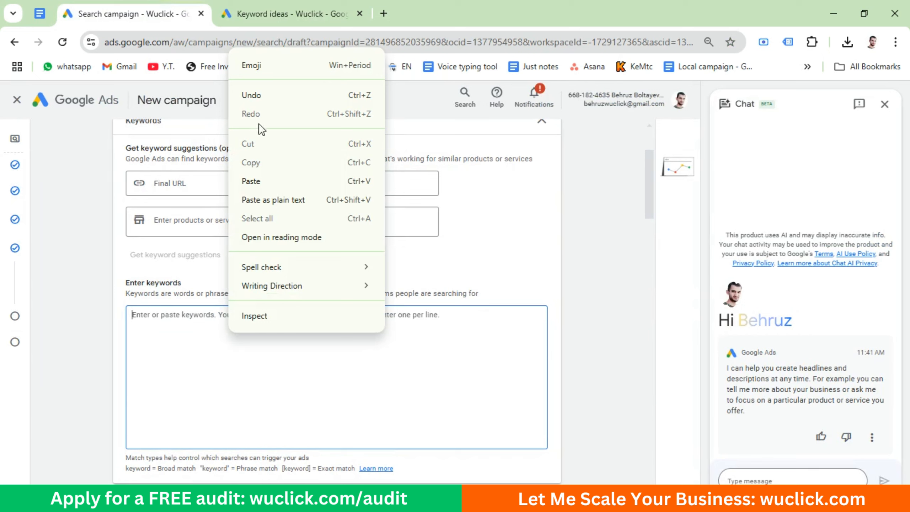
{"action": "left_click", "coordinate": [263, 181]}
{"action": "left_click_drag", "start_coordinate": [262, 429], "coordinate": [121, 320]}
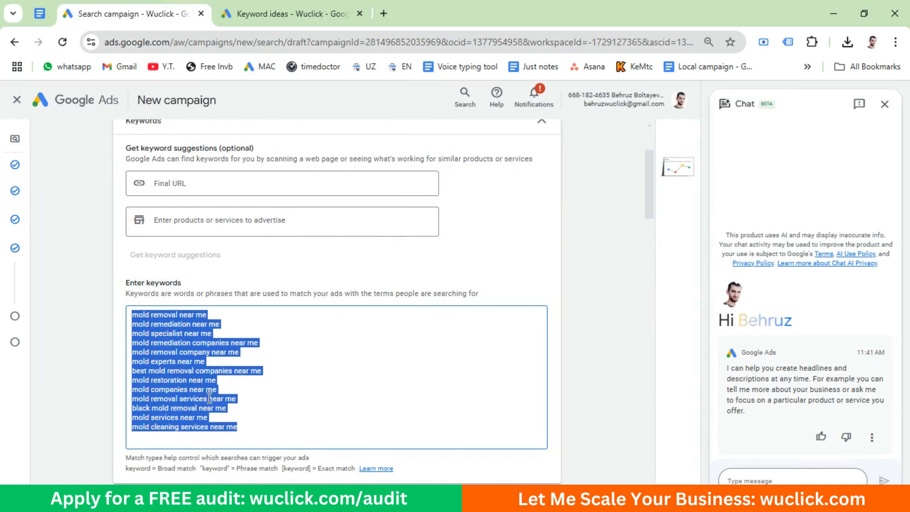
{"action": "left_click", "coordinate": [244, 436]}
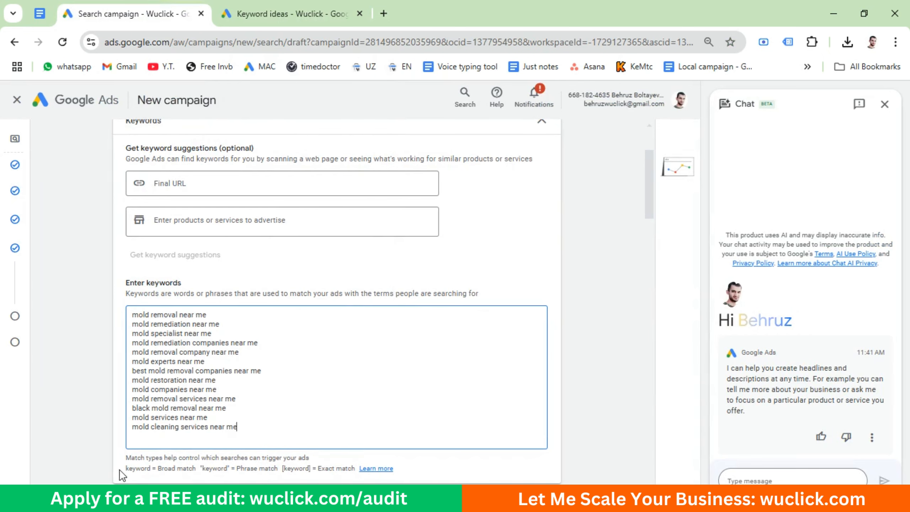
Step: Examine the broad, phrase and exact match notation and compare it with the keywords entered for the ad group
{"action": "triple_click", "coordinate": [174, 444]}
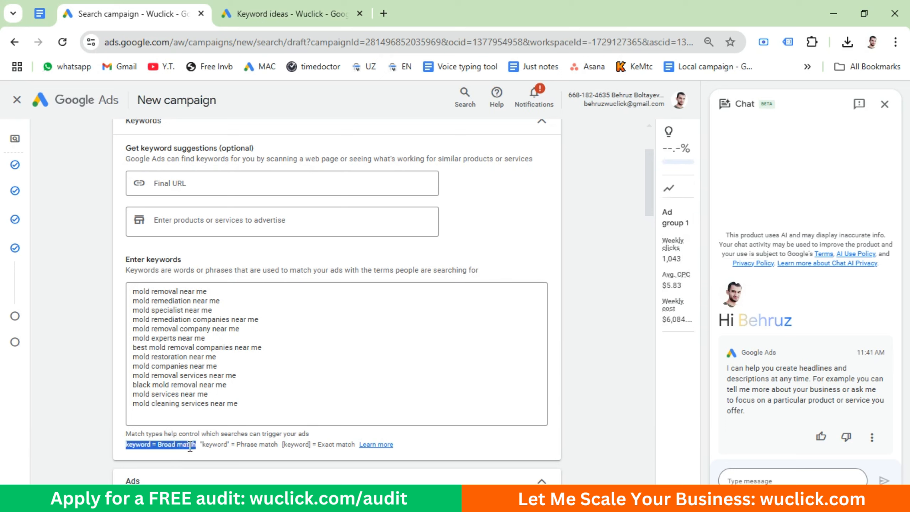
{"action": "left_click_drag", "start_coordinate": [200, 446], "coordinate": [355, 443]}
{"action": "left_click", "coordinate": [284, 444]}
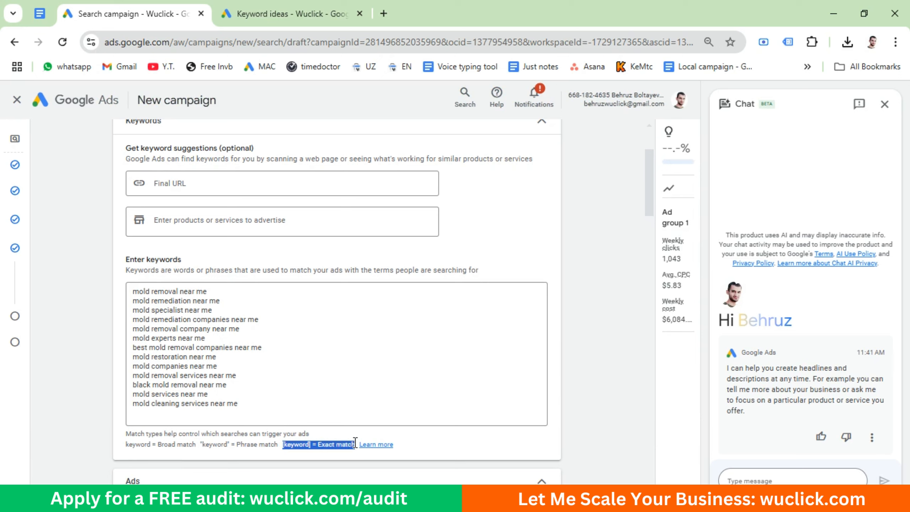
{"action": "left_click", "coordinate": [327, 444]}
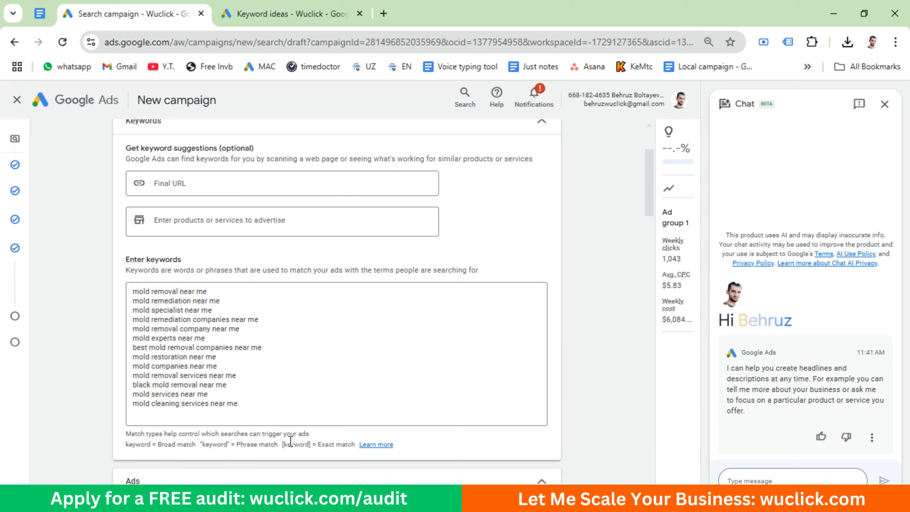
{"action": "left_click_drag", "start_coordinate": [250, 413], "coordinate": [122, 293]}
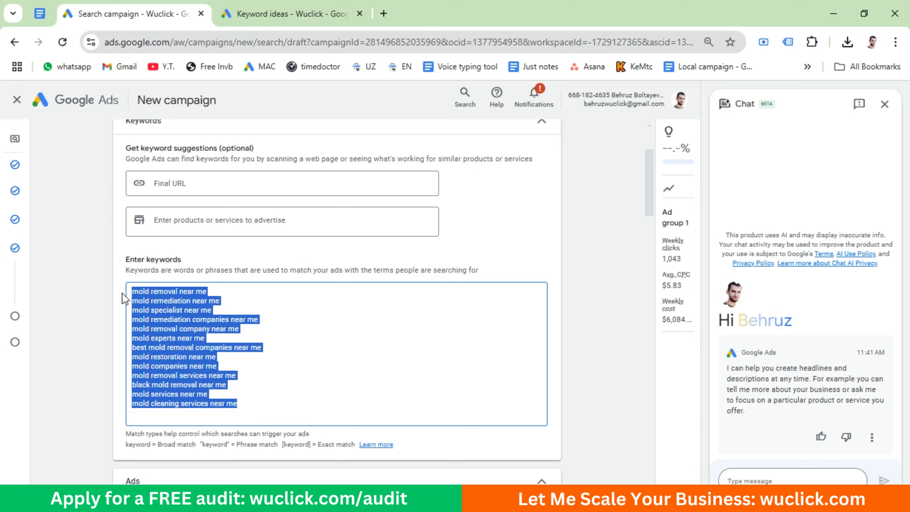
{"action": "left_click", "coordinate": [247, 403]}
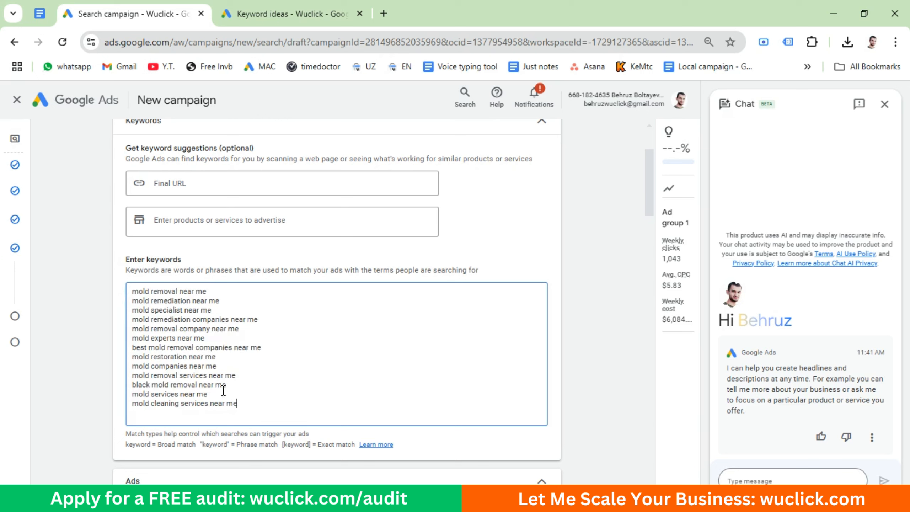
{"action": "left_click_drag", "start_coordinate": [238, 403], "coordinate": [119, 299]}
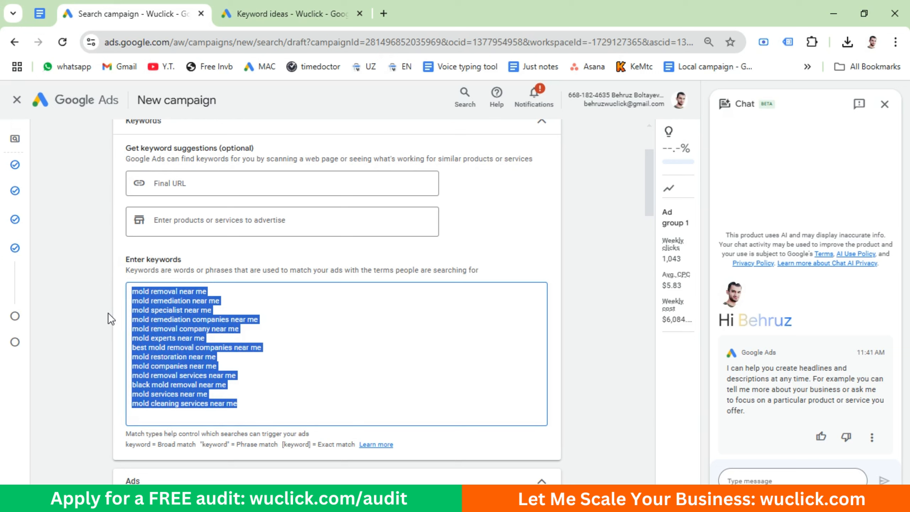
{"action": "left_click_drag", "start_coordinate": [238, 404], "coordinate": [81, 293]}
{"action": "left_click", "coordinate": [121, 307]}
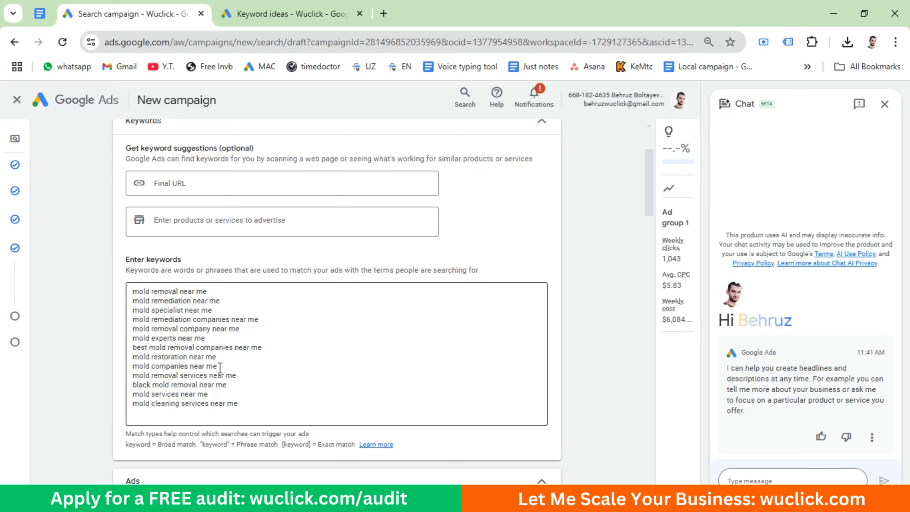
{"action": "scroll", "coordinate": [217, 372], "scroll_direction": "down", "scroll_amount": 8}
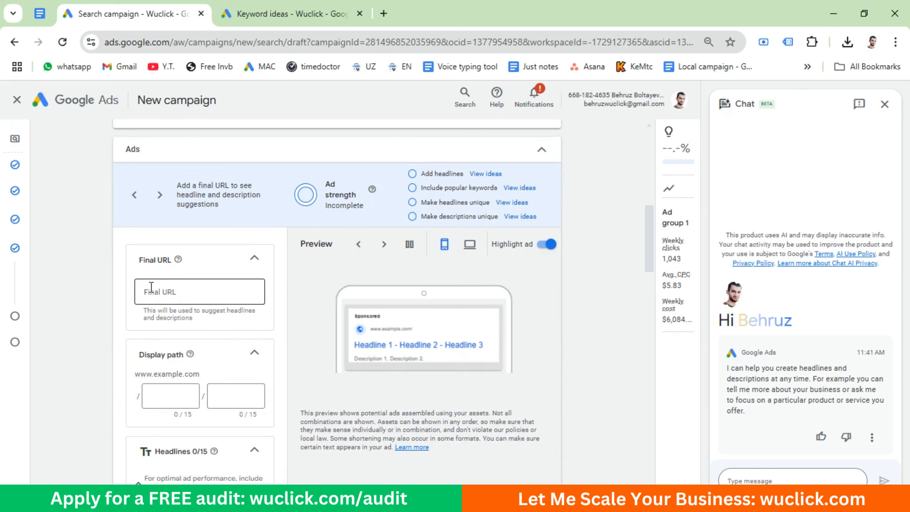
{"action": "key", "text": "alt+Tab"}
{"action": "left_click", "coordinate": [223, 41]}
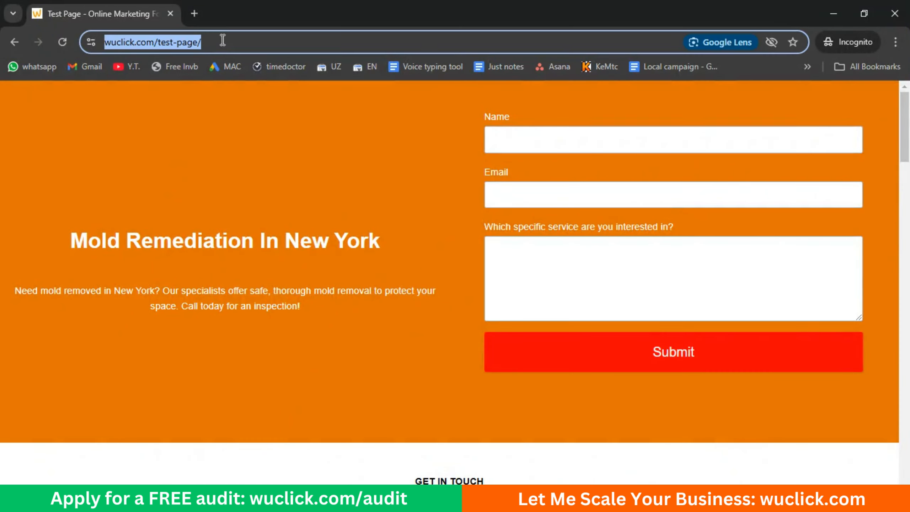
{"action": "key", "text": "ctrl+c"}
{"action": "key", "text": "alt+Tab"}
{"action": "left_click", "coordinate": [194, 291]}
{"action": "key", "text": "ctrl+v"}
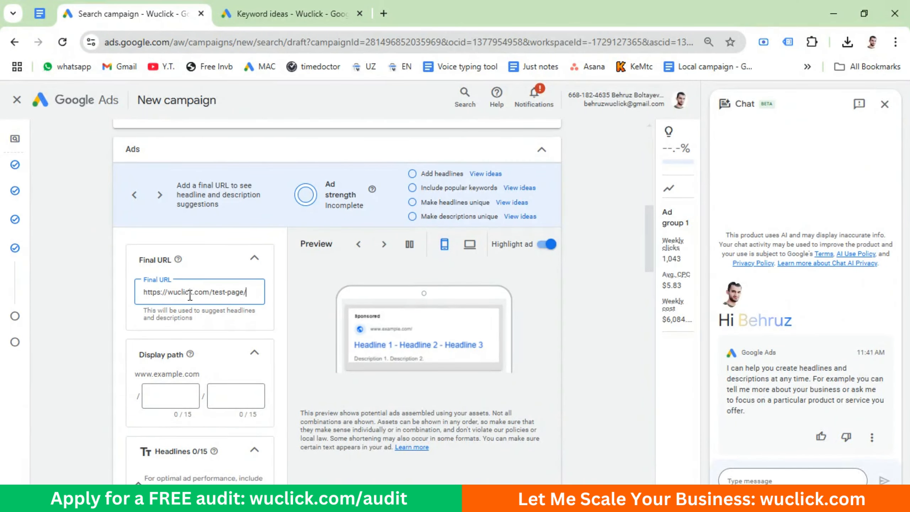
Step: Set the ad's display path to "mold removal" and "New York"
{"action": "left_click", "coordinate": [164, 388]}
{"action": "scroll", "coordinate": [164, 389], "scroll_direction": "down", "scroll_amount": 3}
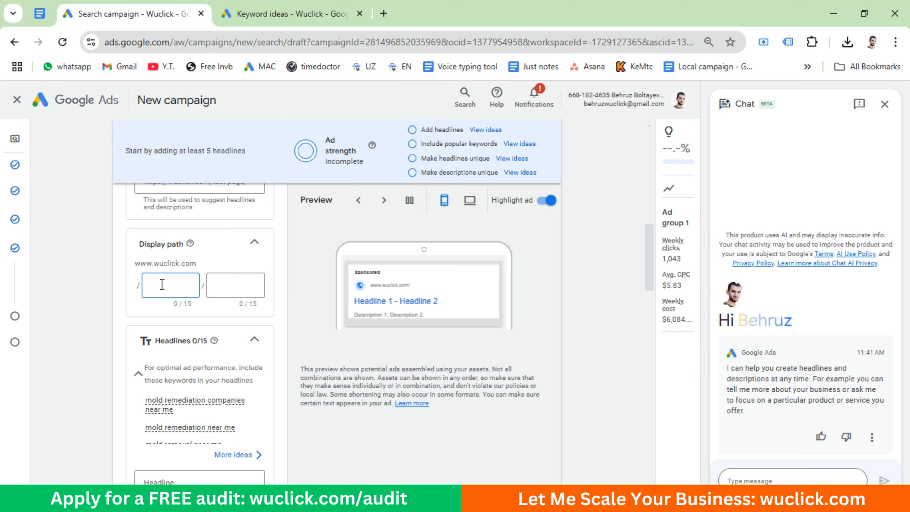
{"action": "type", "text": "mold removal"}
{"action": "key", "text": "Tab"}
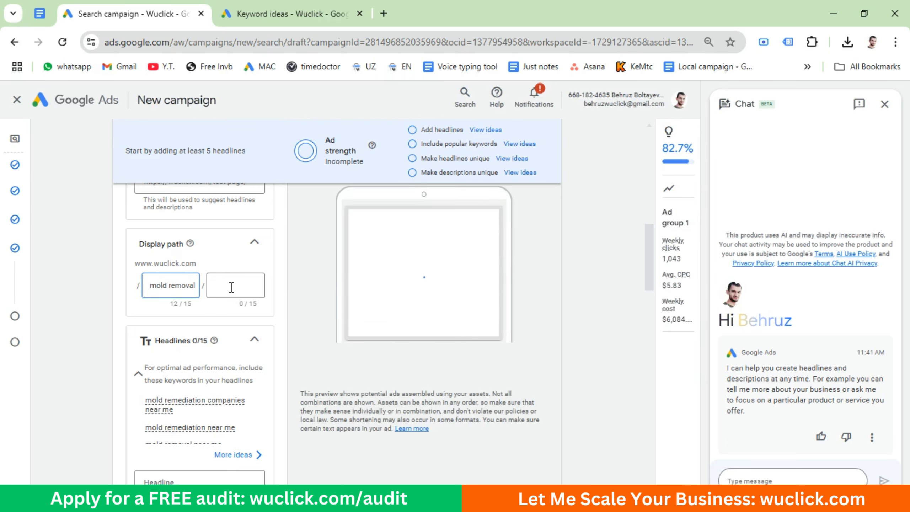
{"action": "type", "text": "New York"}
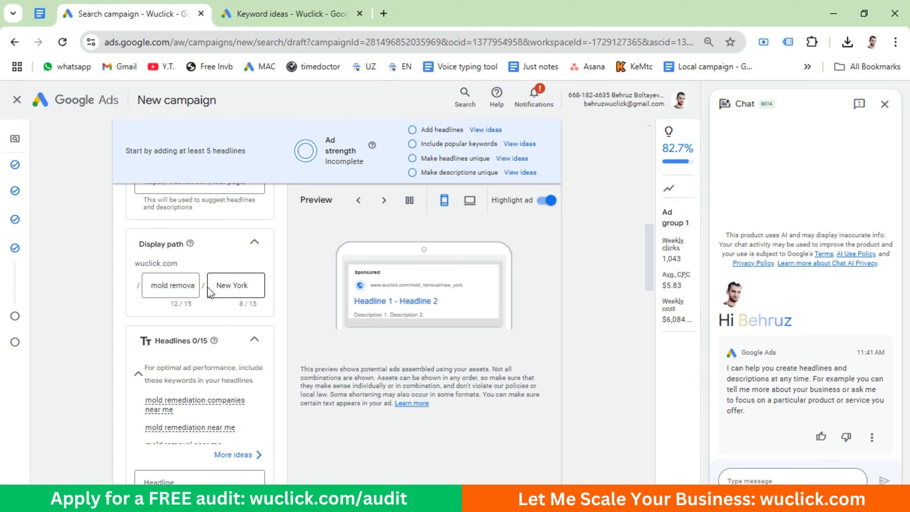
Step: Review the ad's headlines and descriptions from the first headline to the last description
{"action": "scroll", "coordinate": [211, 298], "scroll_direction": "down", "scroll_amount": 5}
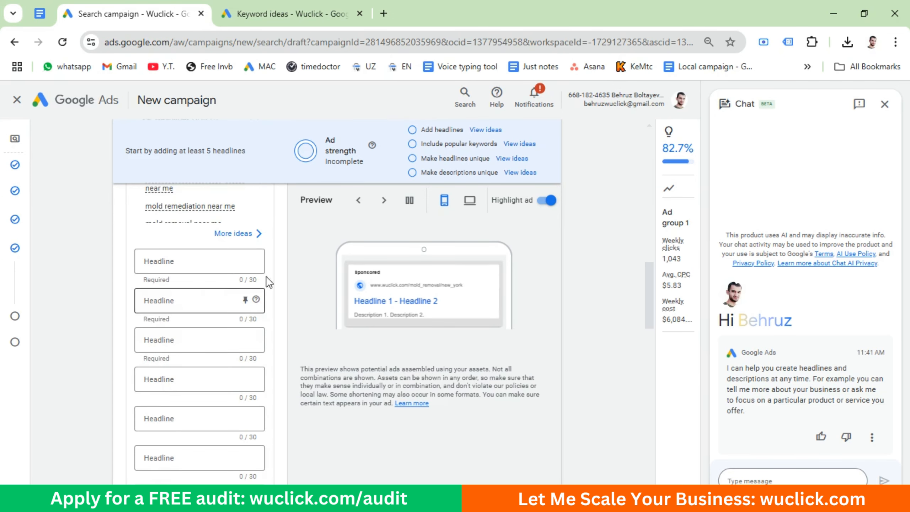
{"action": "scroll", "coordinate": [172, 330], "scroll_direction": "down", "scroll_amount": 10}
{"action": "scroll", "coordinate": [177, 330], "scroll_direction": "up", "scroll_amount": 6}
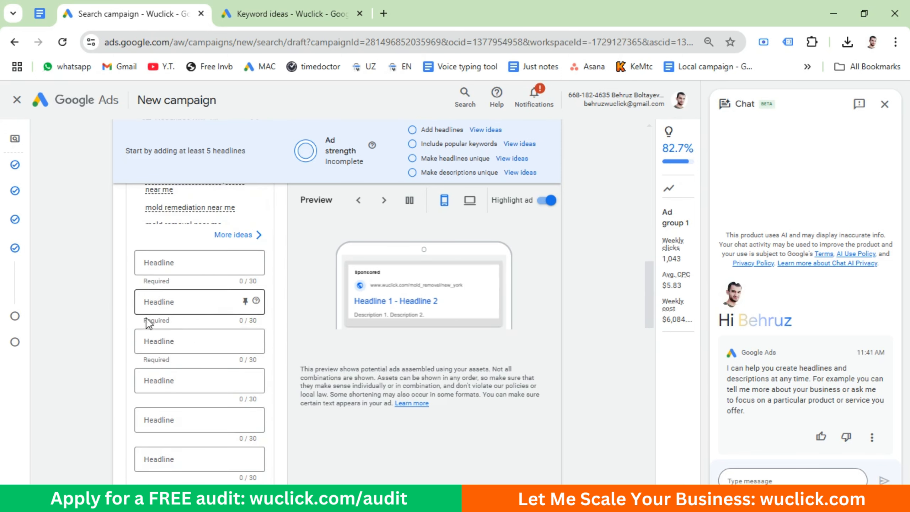
{"action": "scroll", "coordinate": [146, 318], "scroll_direction": "down", "scroll_amount": 8}
{"action": "scroll", "coordinate": [128, 341], "scroll_direction": "up", "scroll_amount": 5}
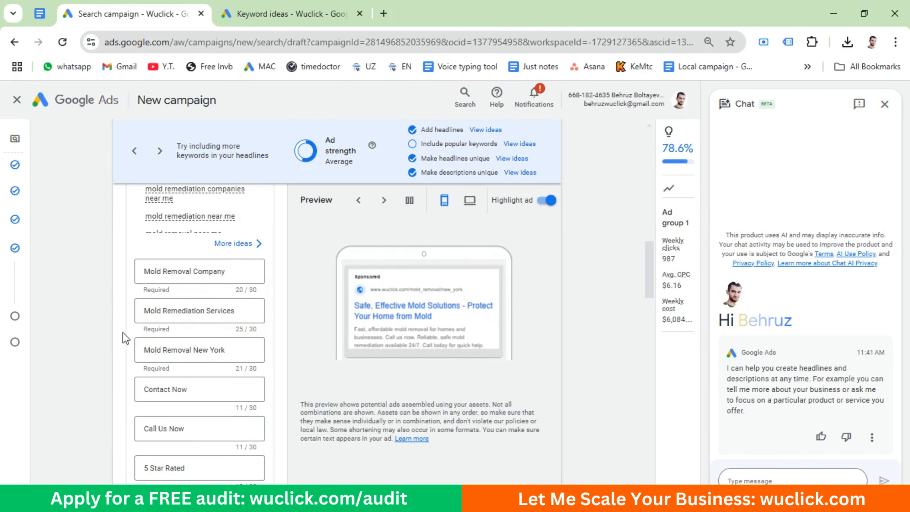
{"action": "scroll", "coordinate": [193, 315], "scroll_direction": "down", "scroll_amount": 12}
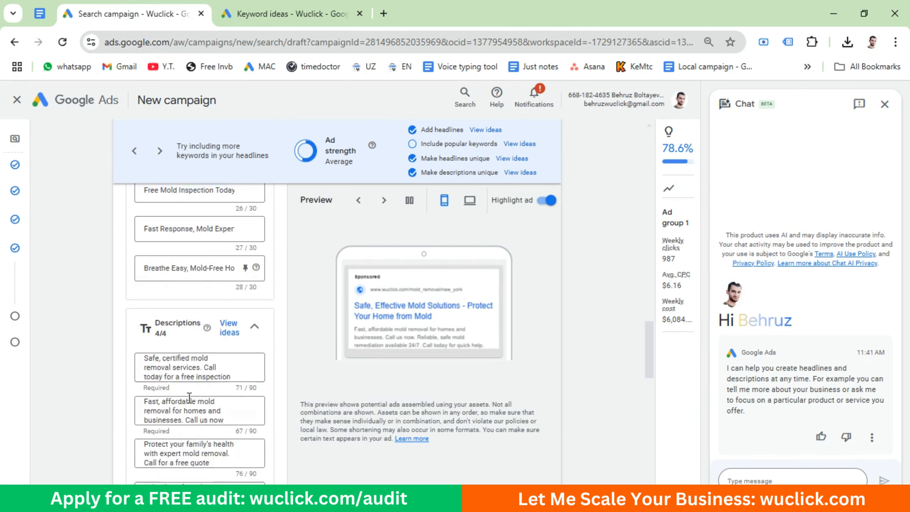
{"action": "scroll", "coordinate": [189, 397], "scroll_direction": "down", "scroll_amount": 3}
{"action": "scroll", "coordinate": [175, 347], "scroll_direction": "up", "scroll_amount": 15}
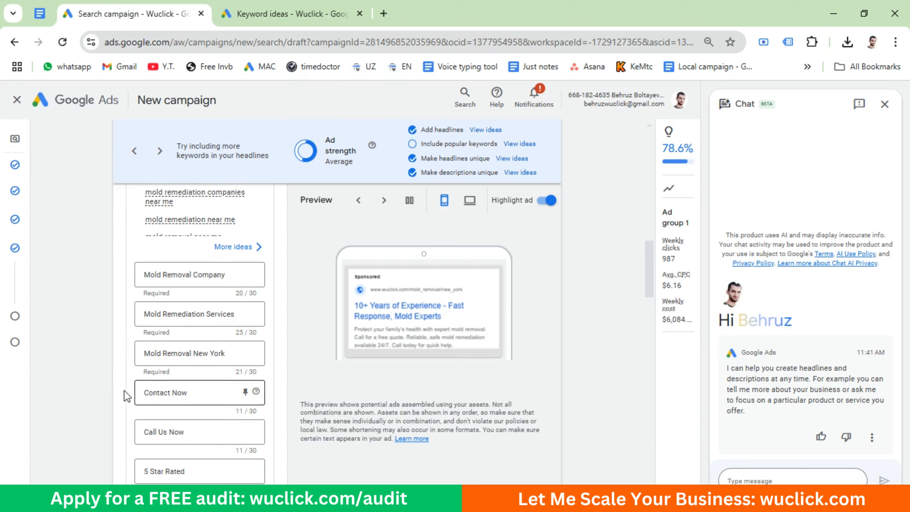
{"action": "scroll", "coordinate": [195, 380], "scroll_direction": "down", "scroll_amount": 3}
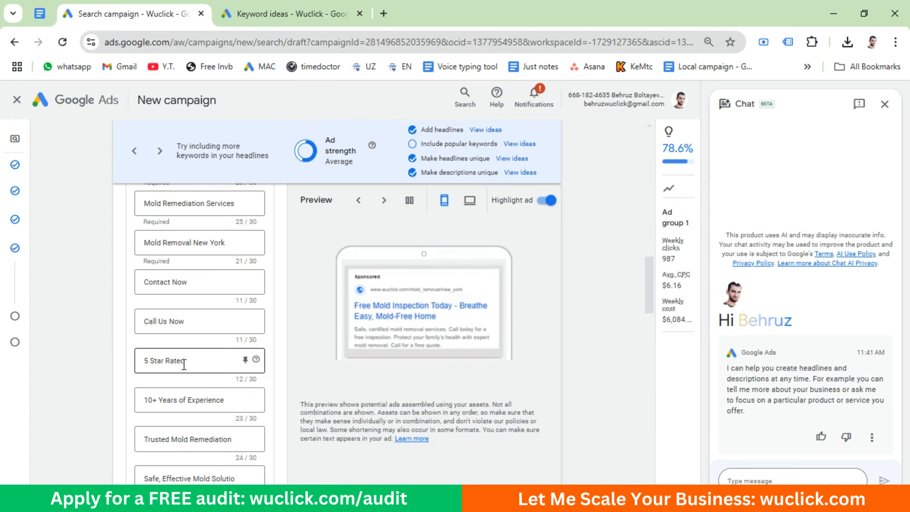
Step: Pin the headlines Mold Removal Company, Mold Remediation Services and Mold Removal New York to position 1
{"action": "scroll", "coordinate": [184, 364], "scroll_direction": "up", "scroll_amount": 3}
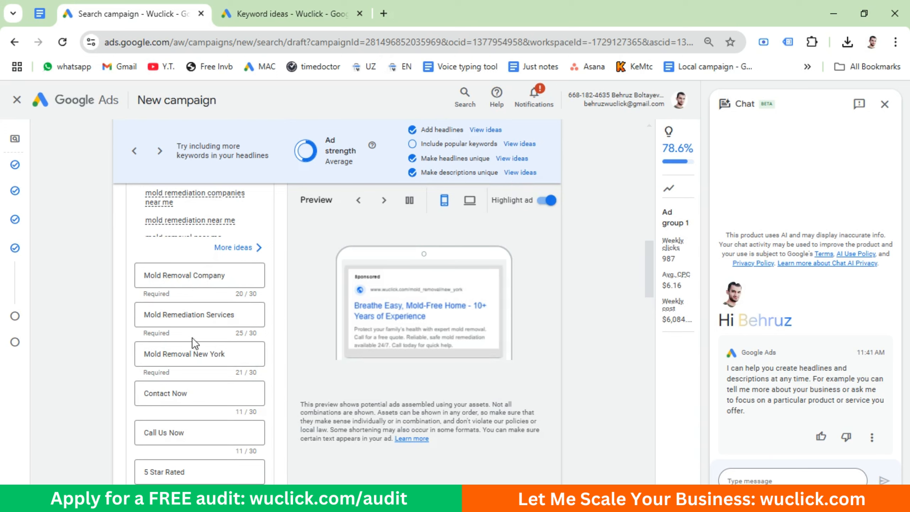
{"action": "left_click", "coordinate": [246, 276]}
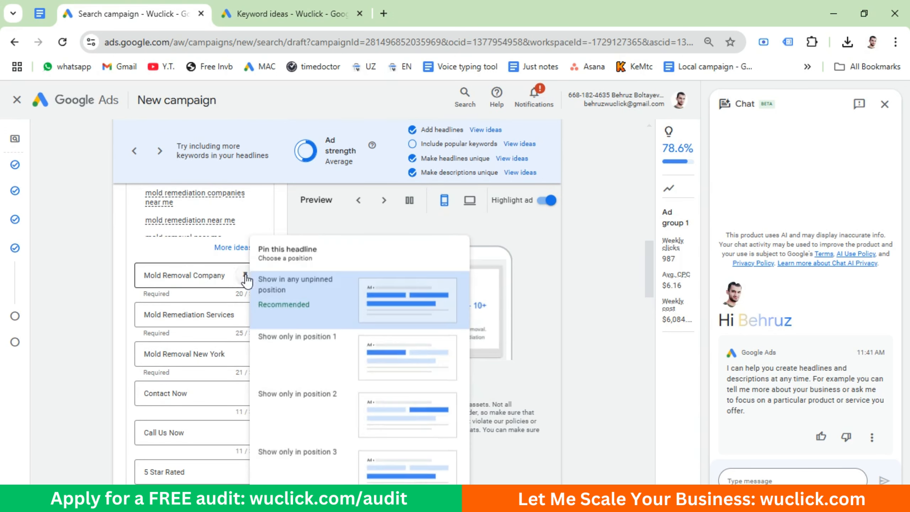
{"action": "left_click", "coordinate": [366, 356]}
{"action": "left_click", "coordinate": [253, 313]}
{"action": "left_click", "coordinate": [327, 319]}
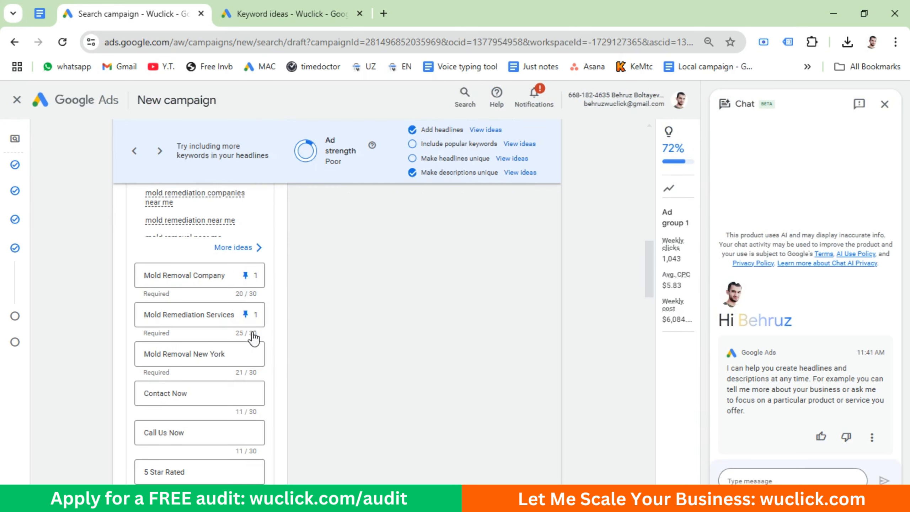
{"action": "left_click", "coordinate": [245, 354]}
{"action": "left_click", "coordinate": [363, 222]}
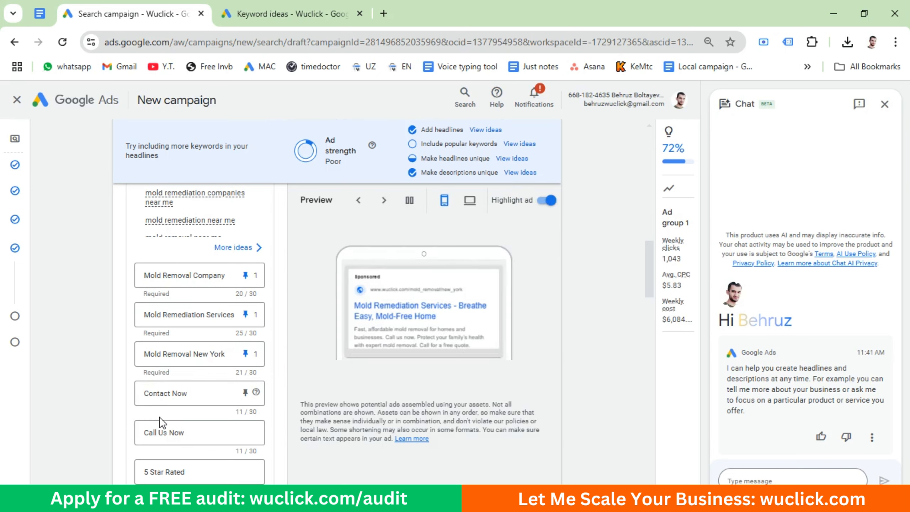
Step: Pin the headlines Contact Now and Call Us Now to position 2
{"action": "left_click", "coordinate": [245, 393]}
{"action": "left_click", "coordinate": [322, 304]}
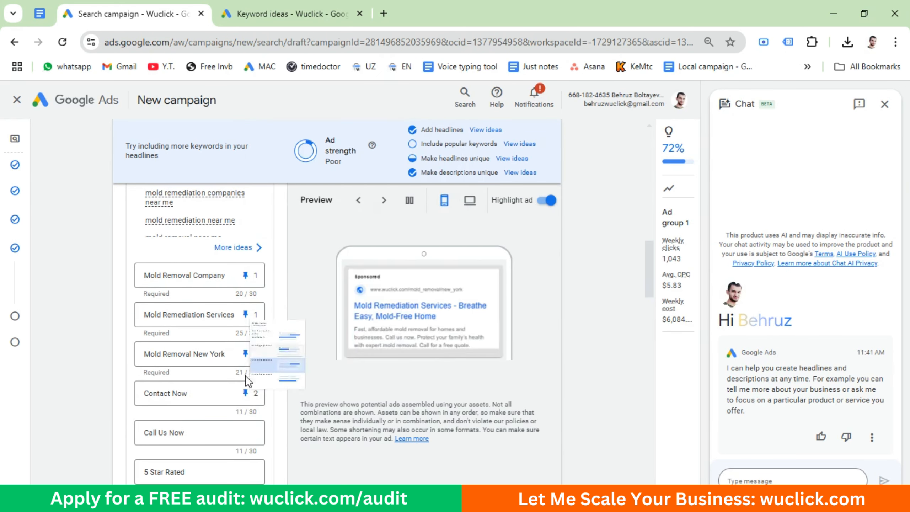
{"action": "left_click", "coordinate": [245, 432]}
{"action": "left_click", "coordinate": [371, 334]}
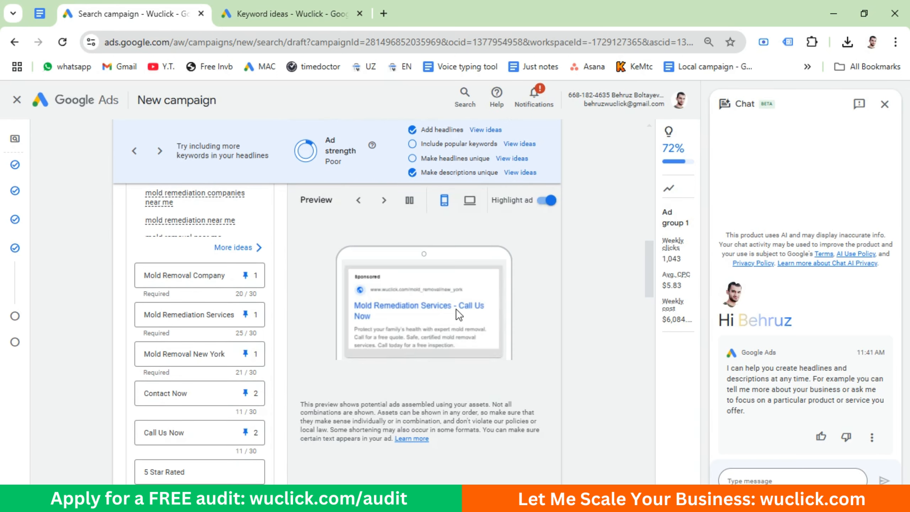
Step: Check the pinned headlines against the ad preview and look through the unpinned headlines and the descriptions
{"action": "scroll", "coordinate": [210, 393], "scroll_direction": "down", "scroll_amount": 5}
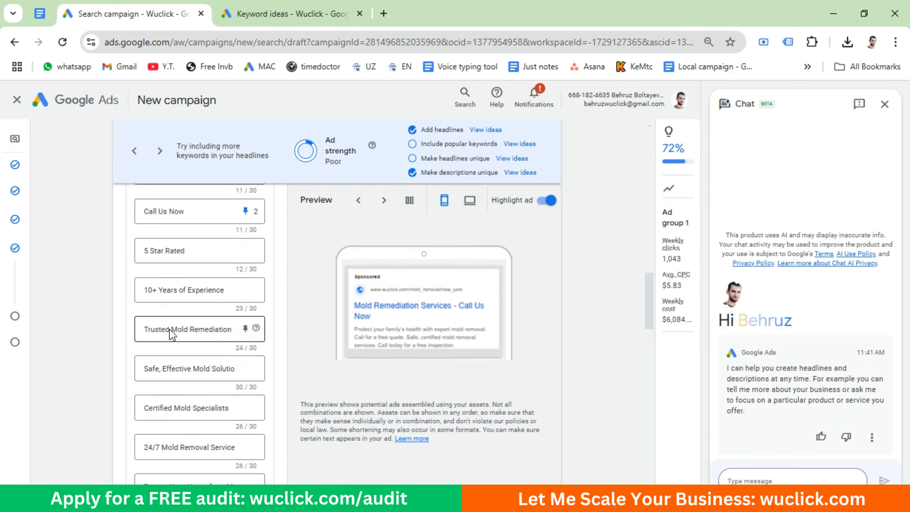
{"action": "scroll", "coordinate": [174, 361], "scroll_direction": "up", "scroll_amount": 3}
{"action": "scroll", "coordinate": [174, 361], "scroll_direction": "up", "scroll_amount": 3}
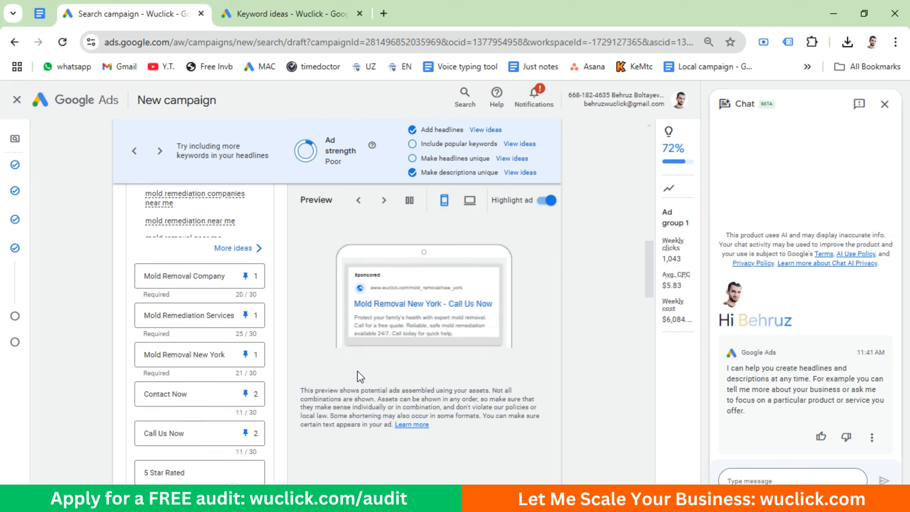
{"action": "scroll", "coordinate": [263, 380], "scroll_direction": "down", "scroll_amount": 5}
{"action": "scroll", "coordinate": [263, 381], "scroll_direction": "down", "scroll_amount": 10}
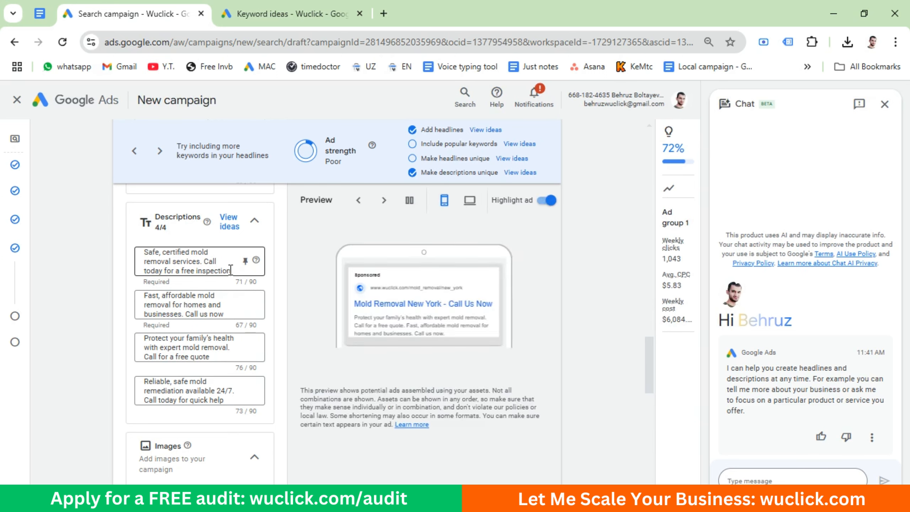
{"action": "scroll", "coordinate": [230, 269], "scroll_direction": "up", "scroll_amount": 8}
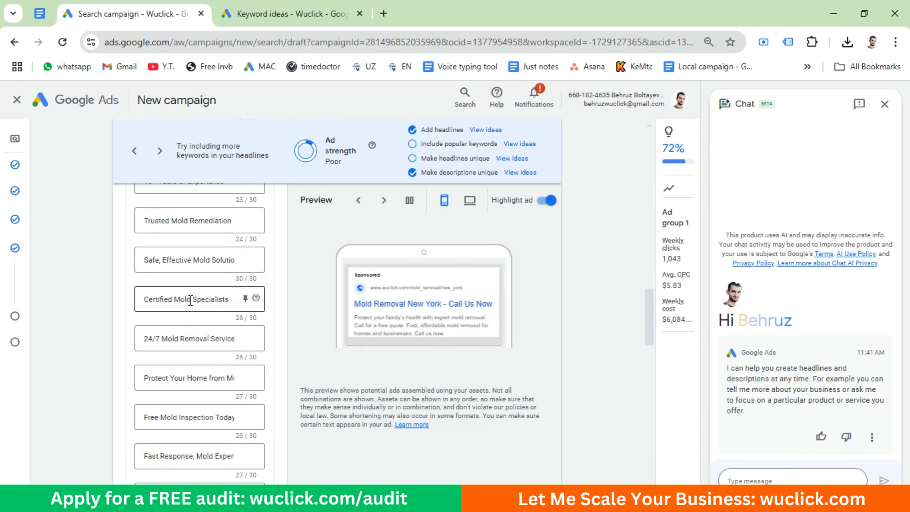
{"action": "scroll", "coordinate": [233, 344], "scroll_direction": "up", "scroll_amount": 3}
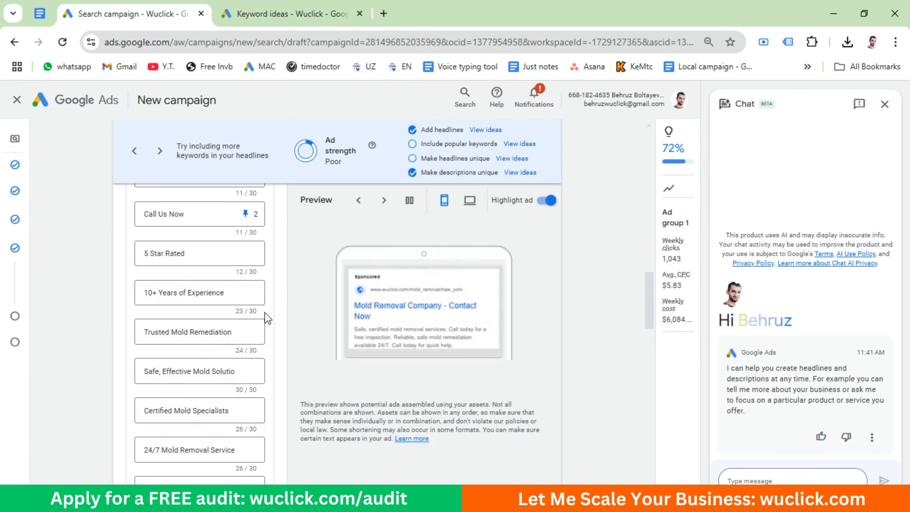
{"action": "scroll", "coordinate": [180, 385], "scroll_direction": "down", "scroll_amount": 9}
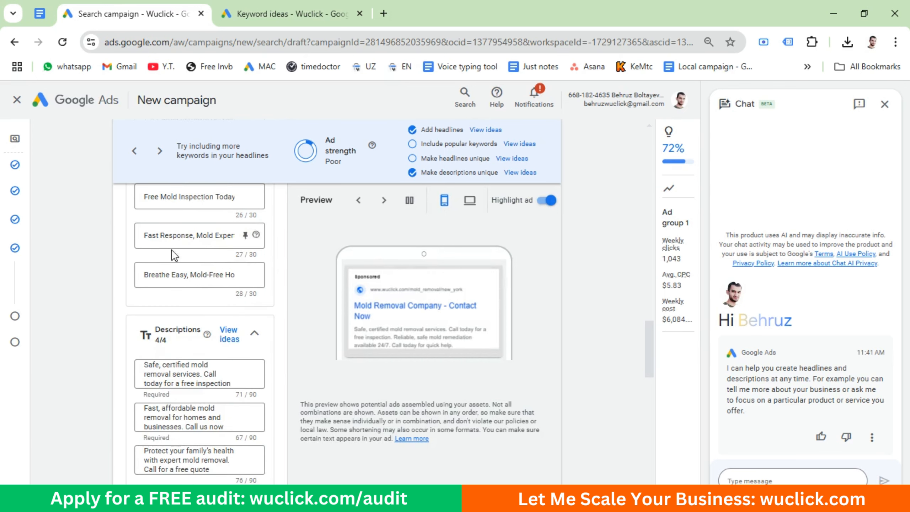
Step: Close the chat and upload today's ten mold remediation photos from the Downloads folder as campaign images
{"action": "scroll", "coordinate": [196, 339], "scroll_direction": "down", "scroll_amount": 6}
{"action": "scroll", "coordinate": [196, 335], "scroll_direction": "down", "scroll_amount": 3}
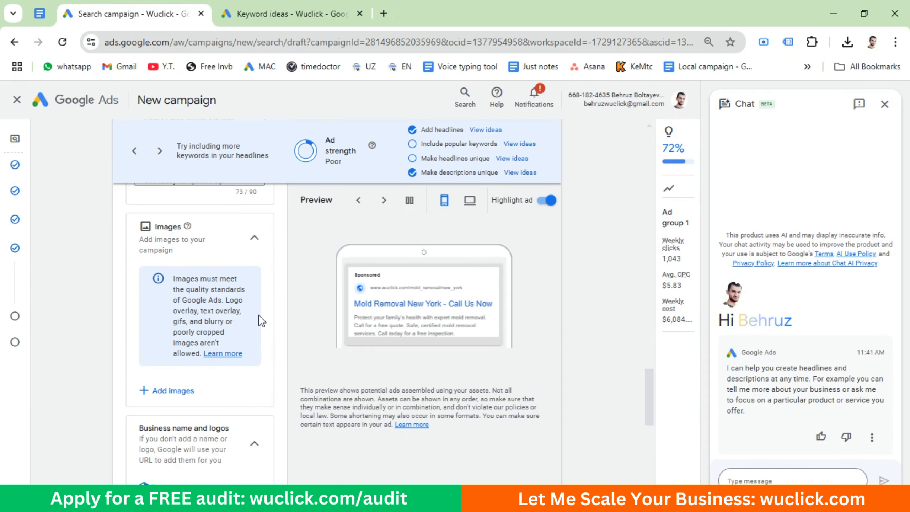
{"action": "left_click", "coordinate": [170, 394]}
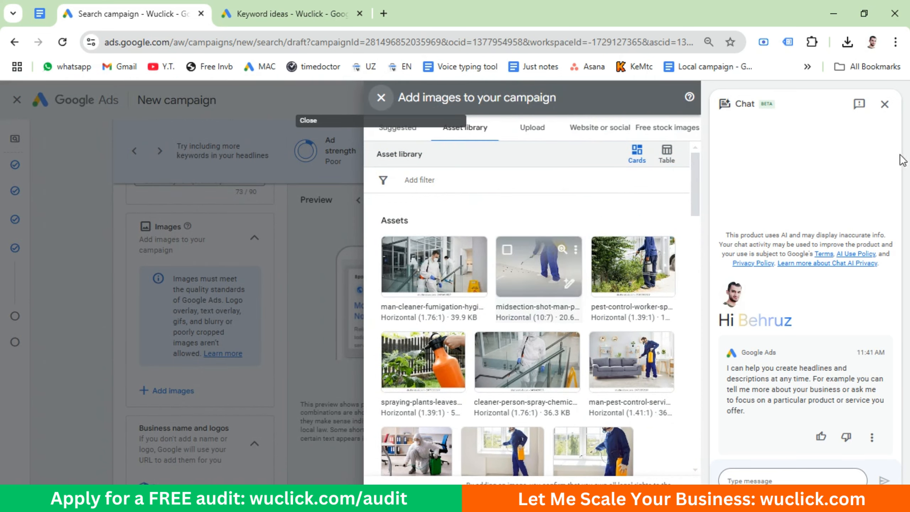
{"action": "left_click", "coordinate": [885, 105]}
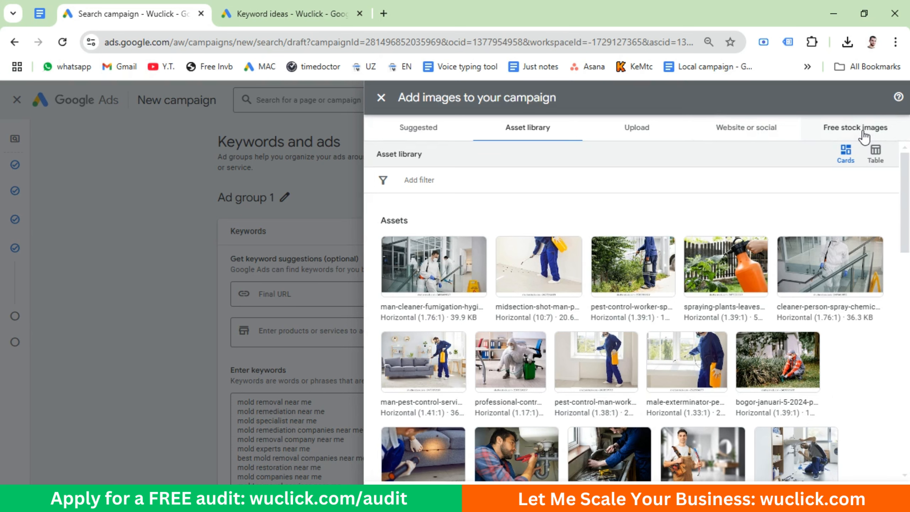
{"action": "left_click", "coordinate": [642, 138]}
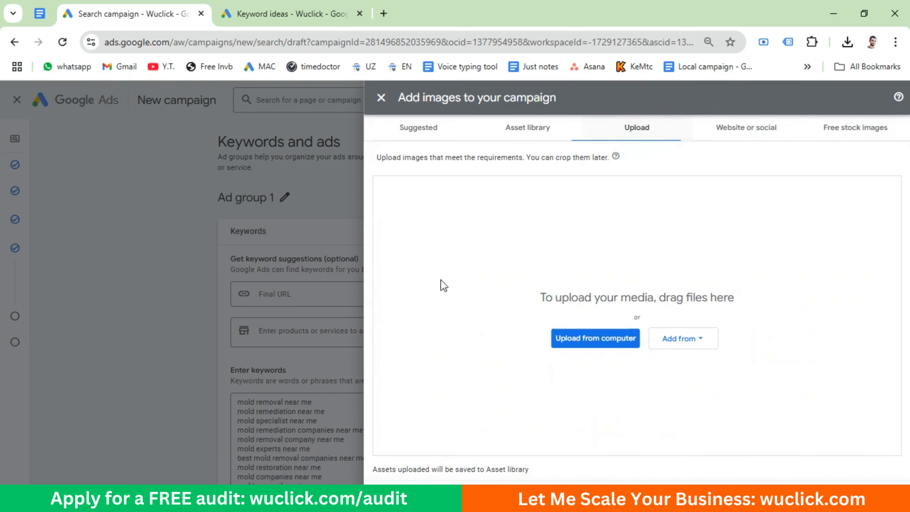
{"action": "left_click", "coordinate": [595, 339]}
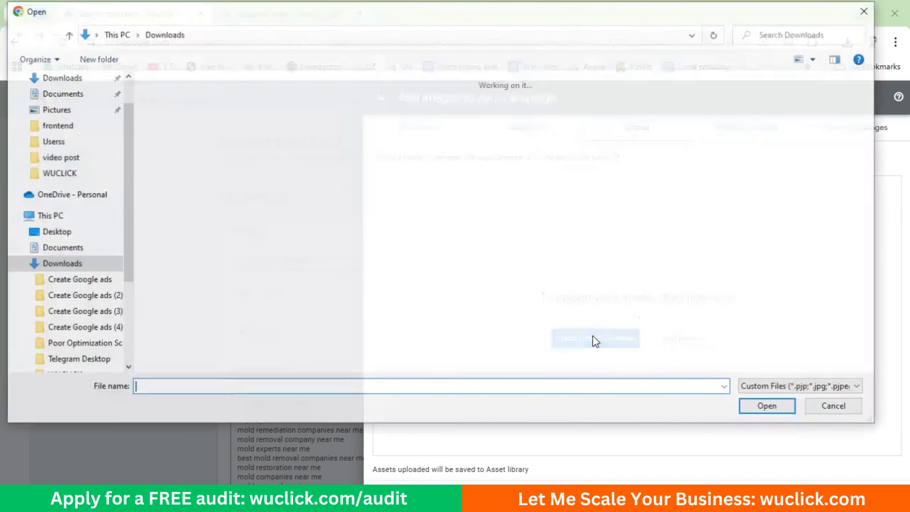
{"action": "left_click_drag", "start_coordinate": [138, 114], "coordinate": [836, 335]}
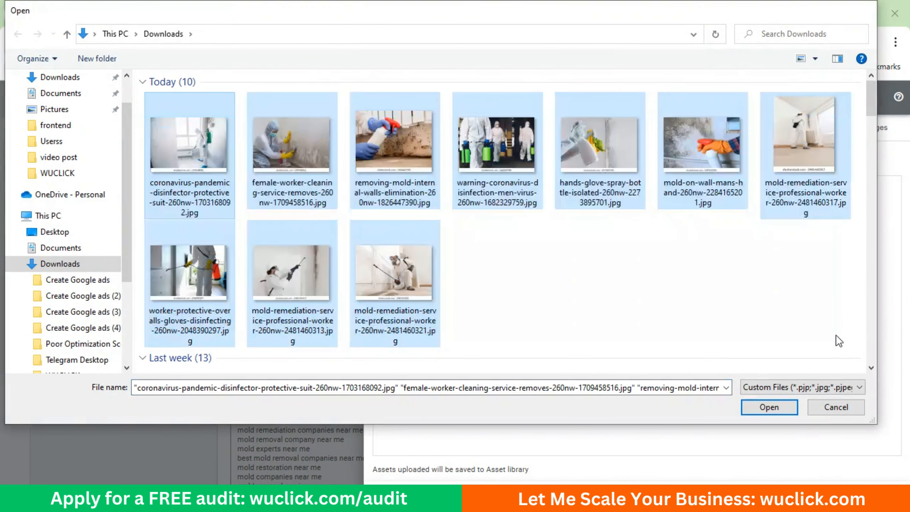
{"action": "key", "text": "Return"}
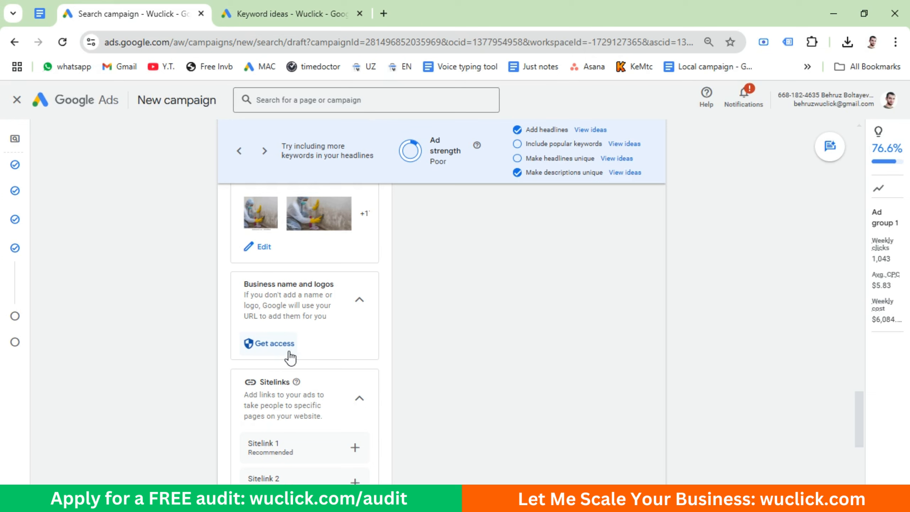
Step: Create a new sitelink for the campaign with the text "About" and the final URL wuclick.com/about
{"action": "scroll", "coordinate": [283, 353], "scroll_direction": "down", "scroll_amount": 5}
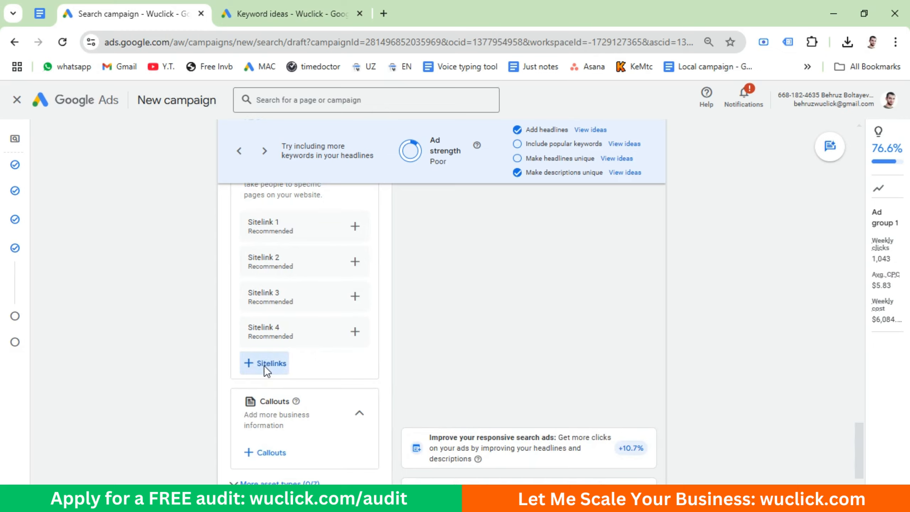
{"action": "left_click", "coordinate": [266, 365]}
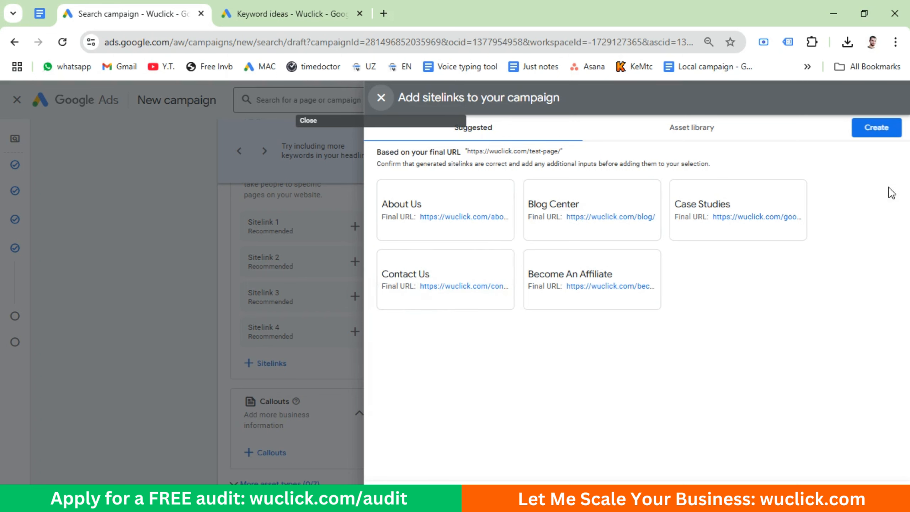
{"action": "left_click", "coordinate": [876, 127]}
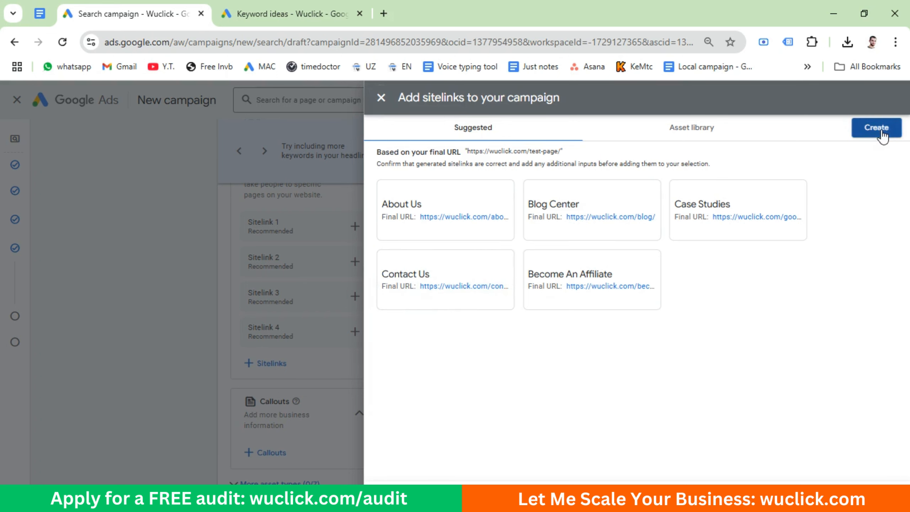
{"action": "left_click", "coordinate": [251, 198]}
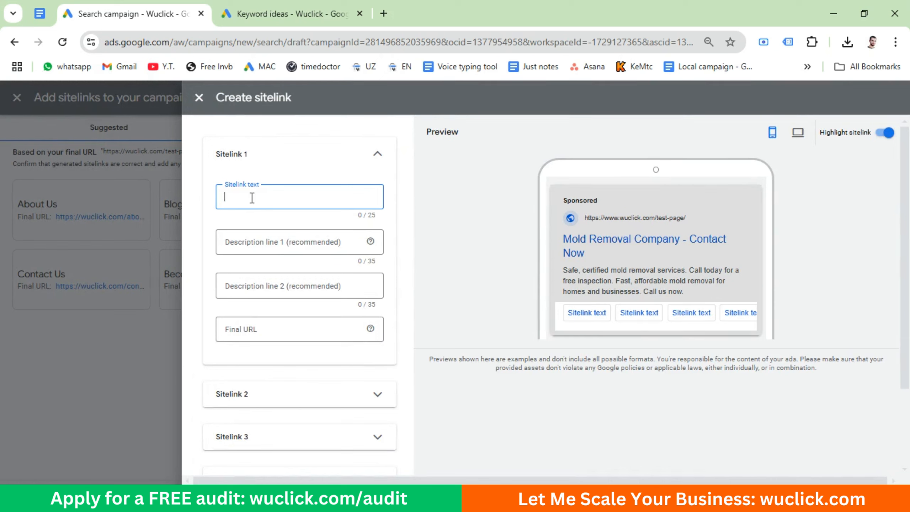
{"action": "type", "text": "About"}
{"action": "left_click", "coordinate": [264, 333]}
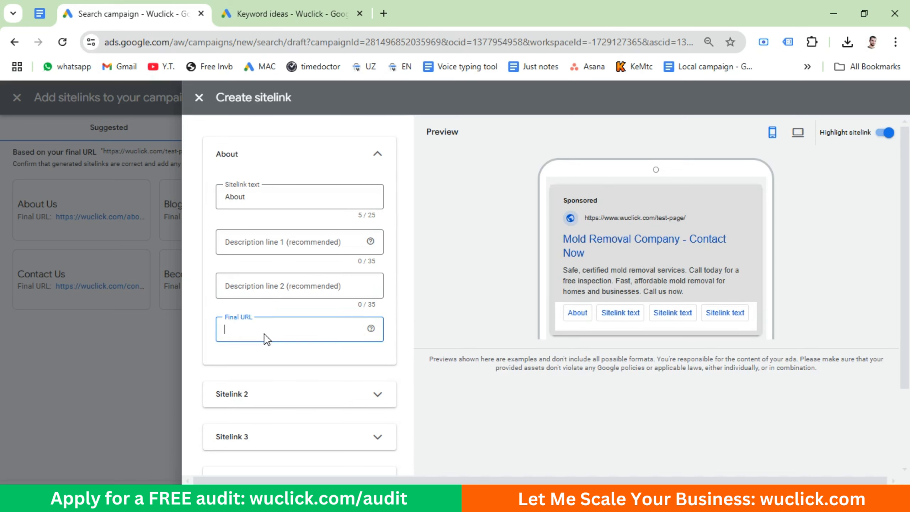
{"action": "type", "text": "wuclick.com/about"}
Step: Fill in the second sitelink with the text "Services" and the final URL wuclick.com/services
{"action": "left_click", "coordinate": [253, 394]}
{"action": "type", "text": "Services"}
{"action": "scroll", "coordinate": [253, 389], "scroll_direction": "down", "scroll_amount": 5}
{"action": "left_click", "coordinate": [252, 351]}
{"action": "type", "text": "wuclick.com/services"}
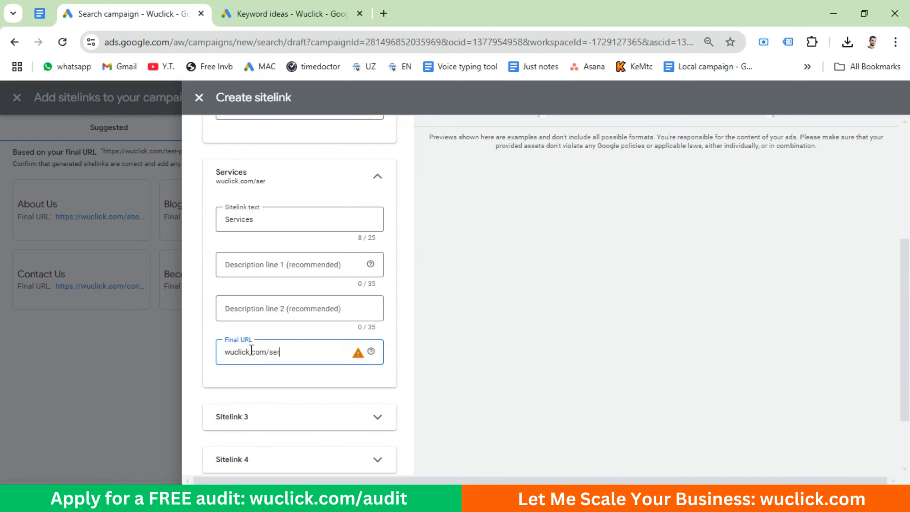
Step: Fill in the third sitelink with the text "Reviews" and the final URL wuclick.com/reviews
{"action": "left_click", "coordinate": [253, 416]}
{"action": "type", "text": "Reviews"}
{"action": "scroll", "coordinate": [282, 423], "scroll_direction": "down", "scroll_amount": 3}
{"action": "left_click", "coordinate": [256, 394]}
{"action": "type", "text": "wuclick.com/reviews"}
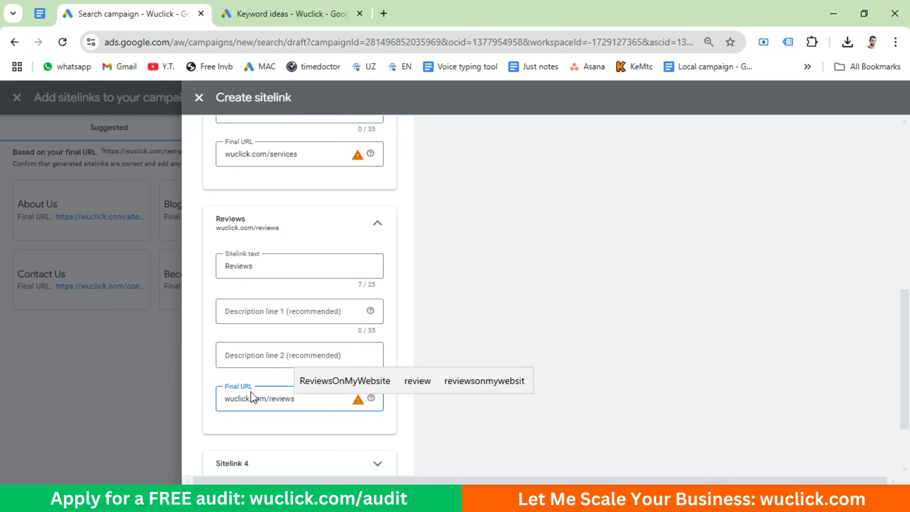
Step: Fill in the fourth sitelink with the text "Contact" and the final URL wuclick.com/contact
{"action": "left_click", "coordinate": [251, 466]}
{"action": "type", "text": "Contact"}
{"action": "scroll", "coordinate": [249, 423], "scroll_direction": "down", "scroll_amount": 3}
{"action": "left_click", "coordinate": [250, 448]}
{"action": "type", "text": "wuclick.com/contact"}
{"action": "scroll", "coordinate": [203, 251], "scroll_direction": "up", "scroll_amount": 15}
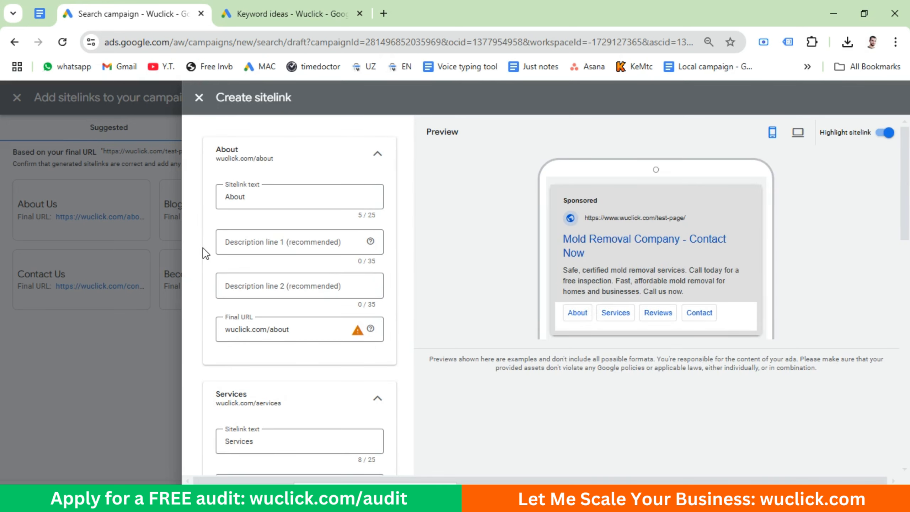